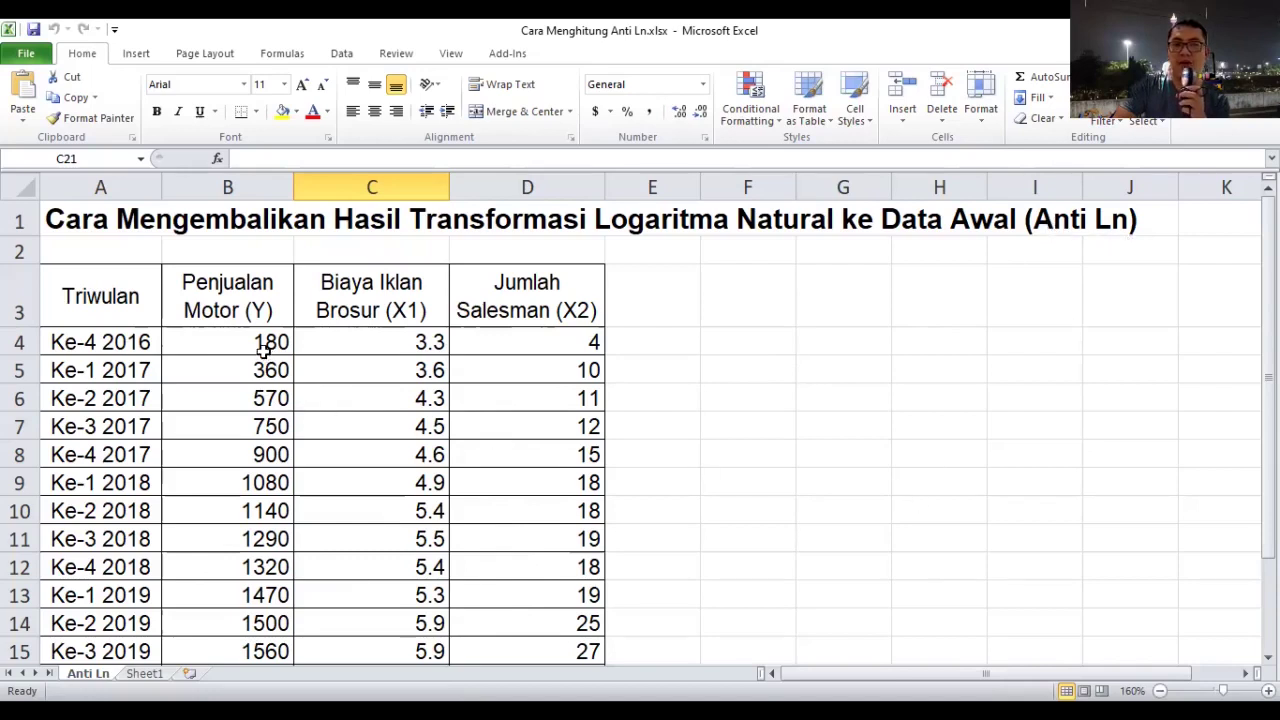
Step: Enter the headers LNY, LNX1 and LNX2 in cells E3, F3 and G3
click(650, 305)
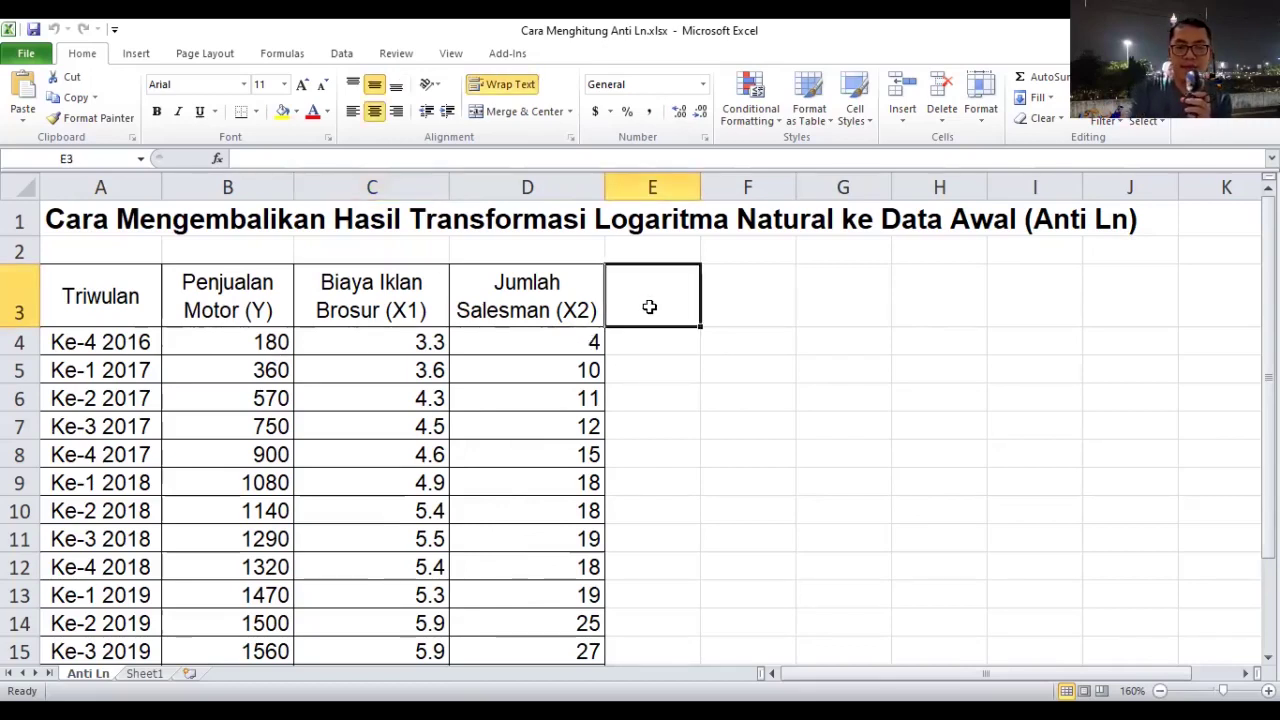
text(LNY)
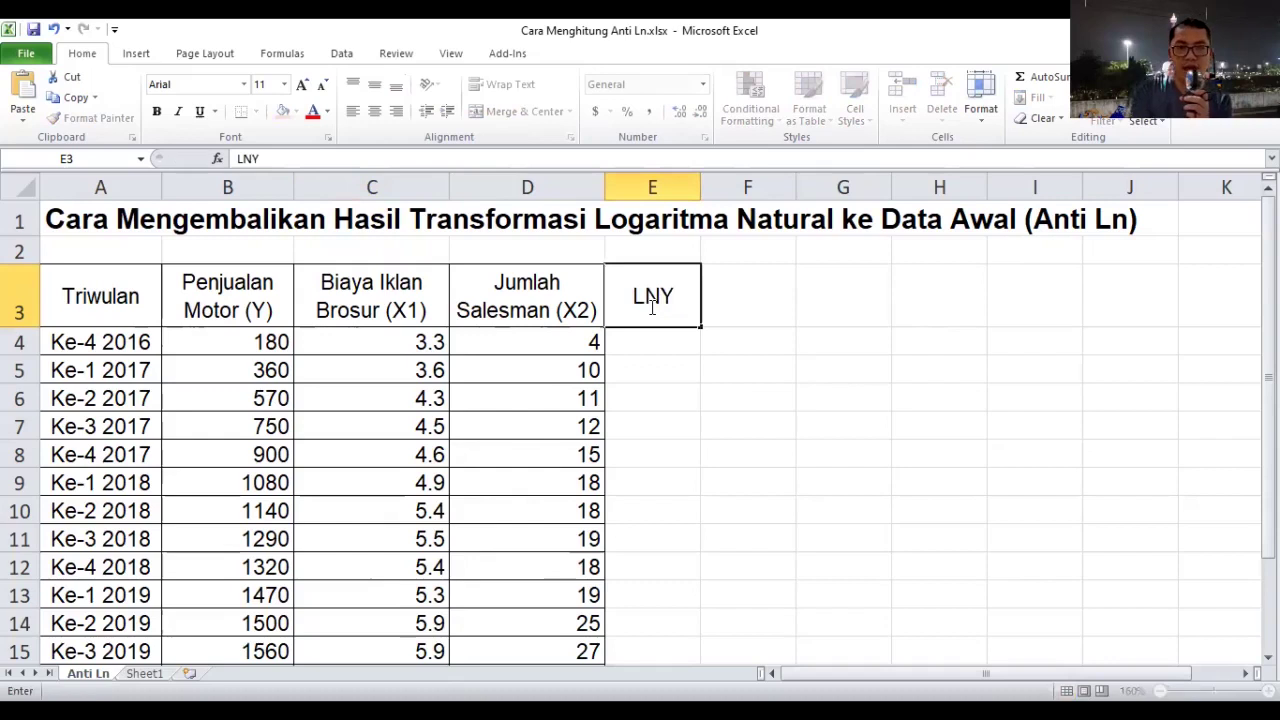
key(Tab)
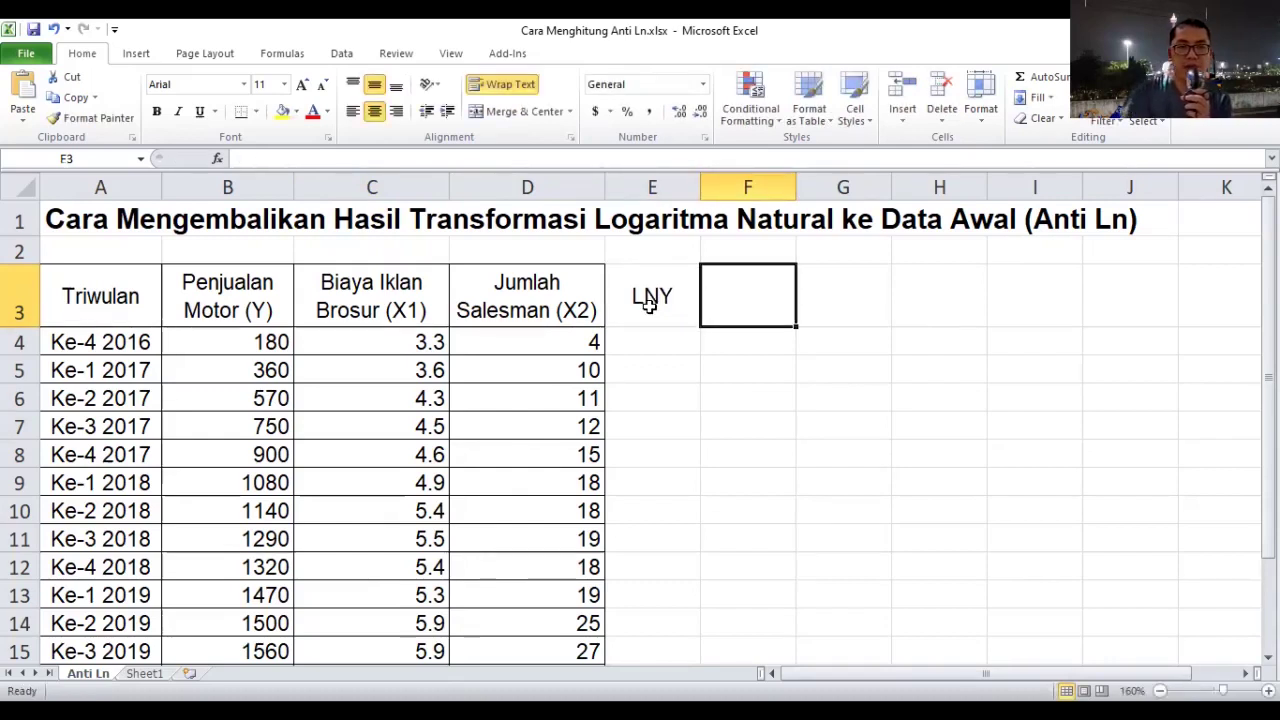
text(LNX1)
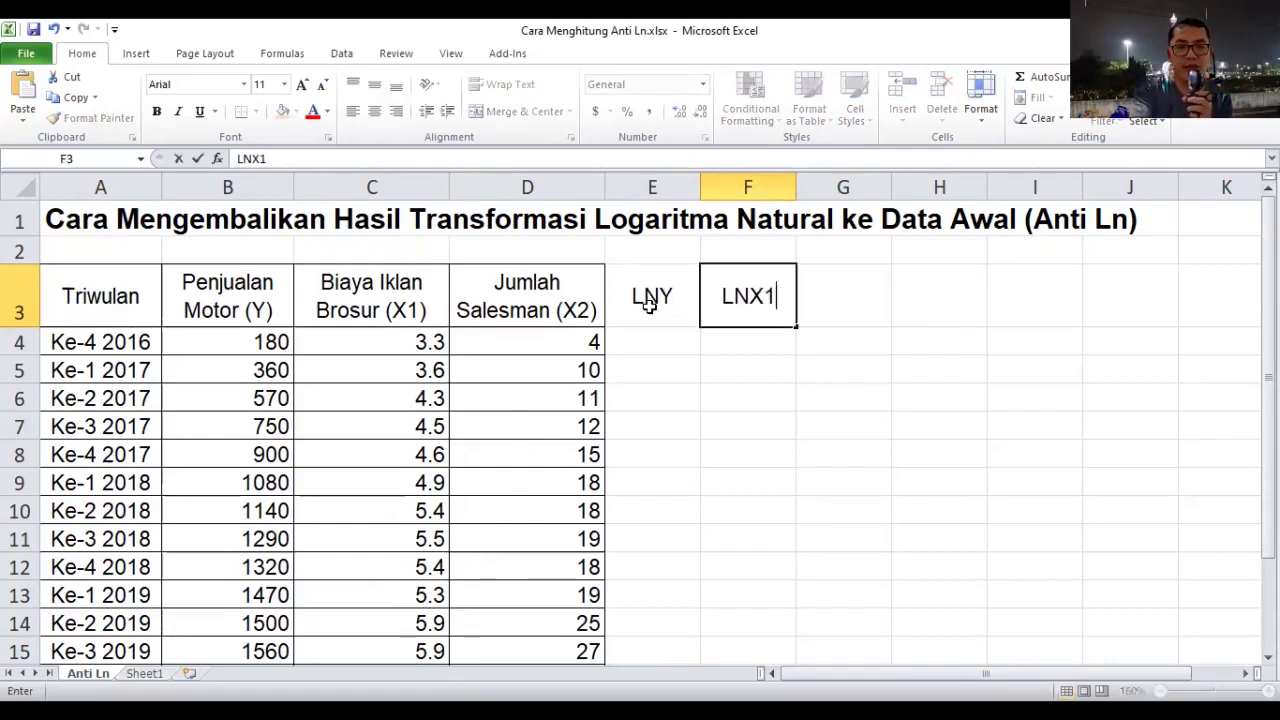
key(Tab)
text(L)
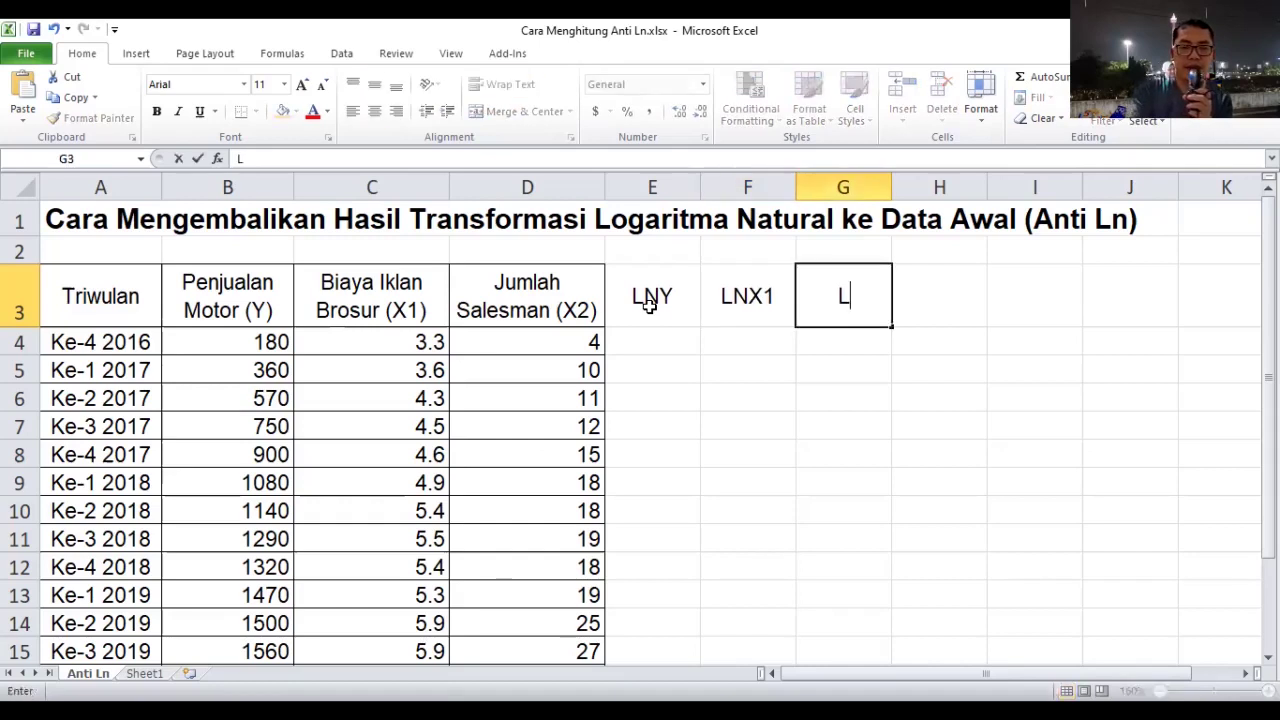
text(NX2)
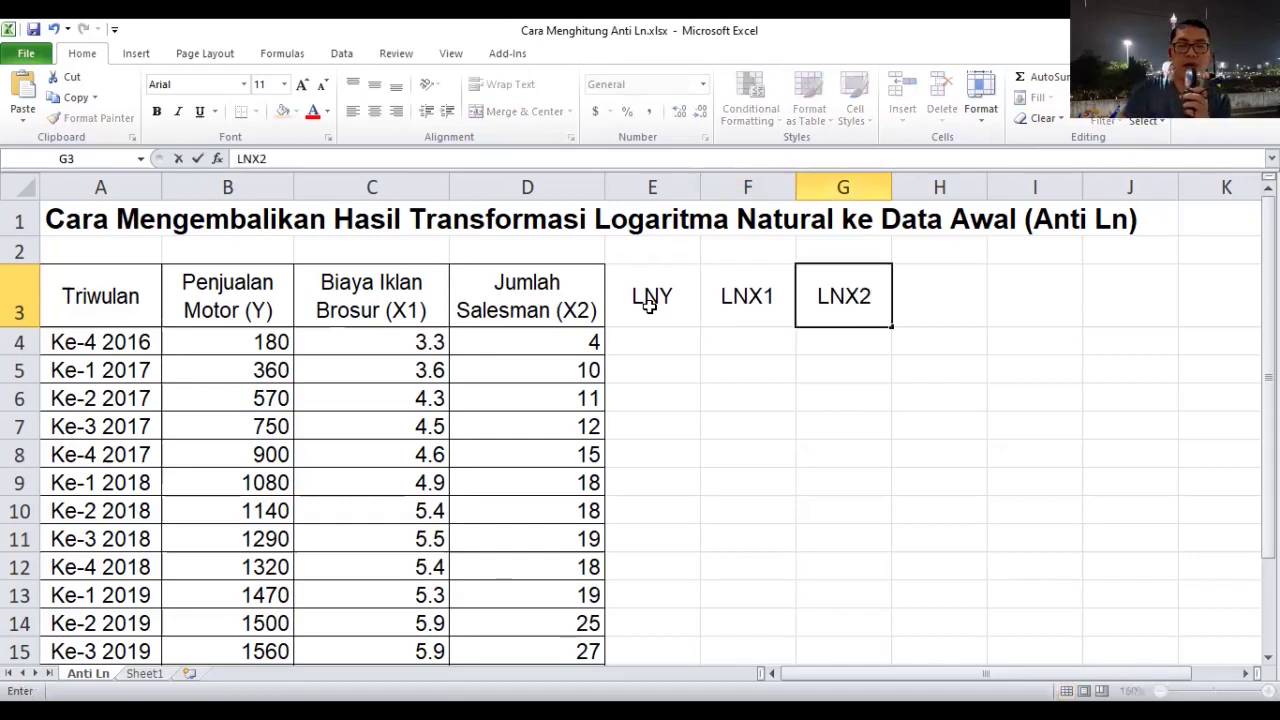
click(648, 334)
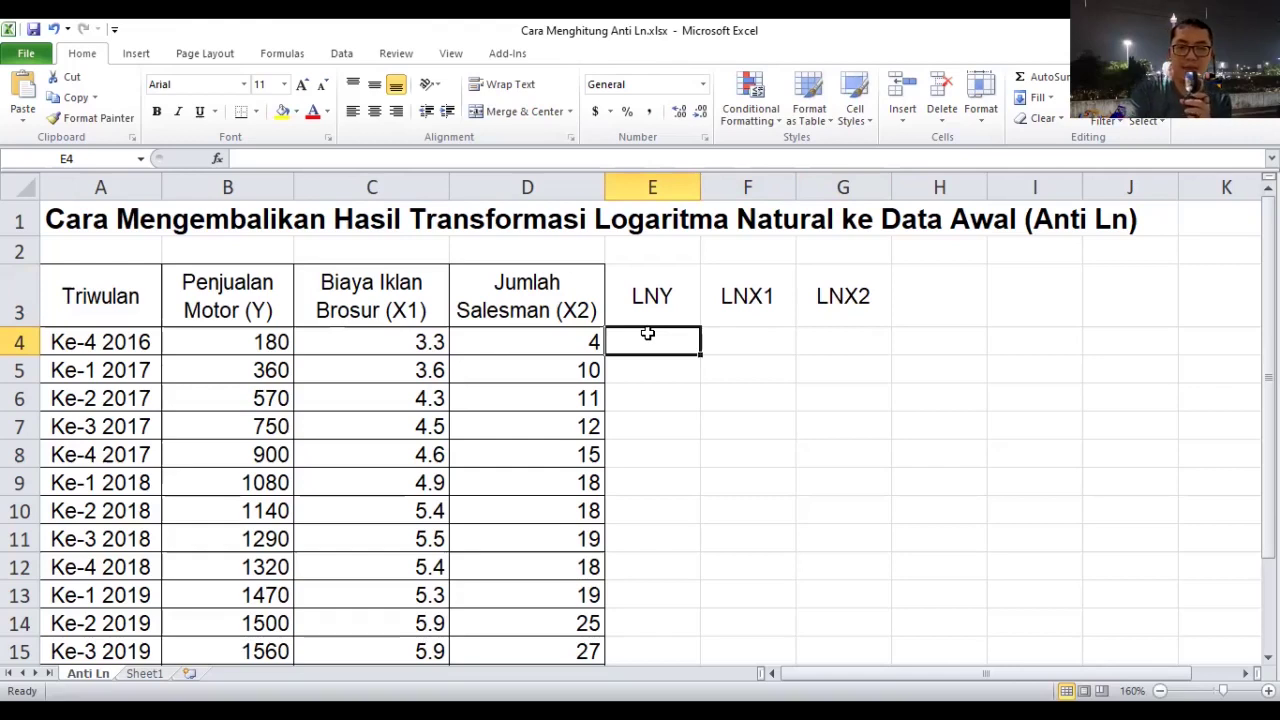
Step: Enter =LN(B4) in E4 and fill it down column E for every quarter
text(=)
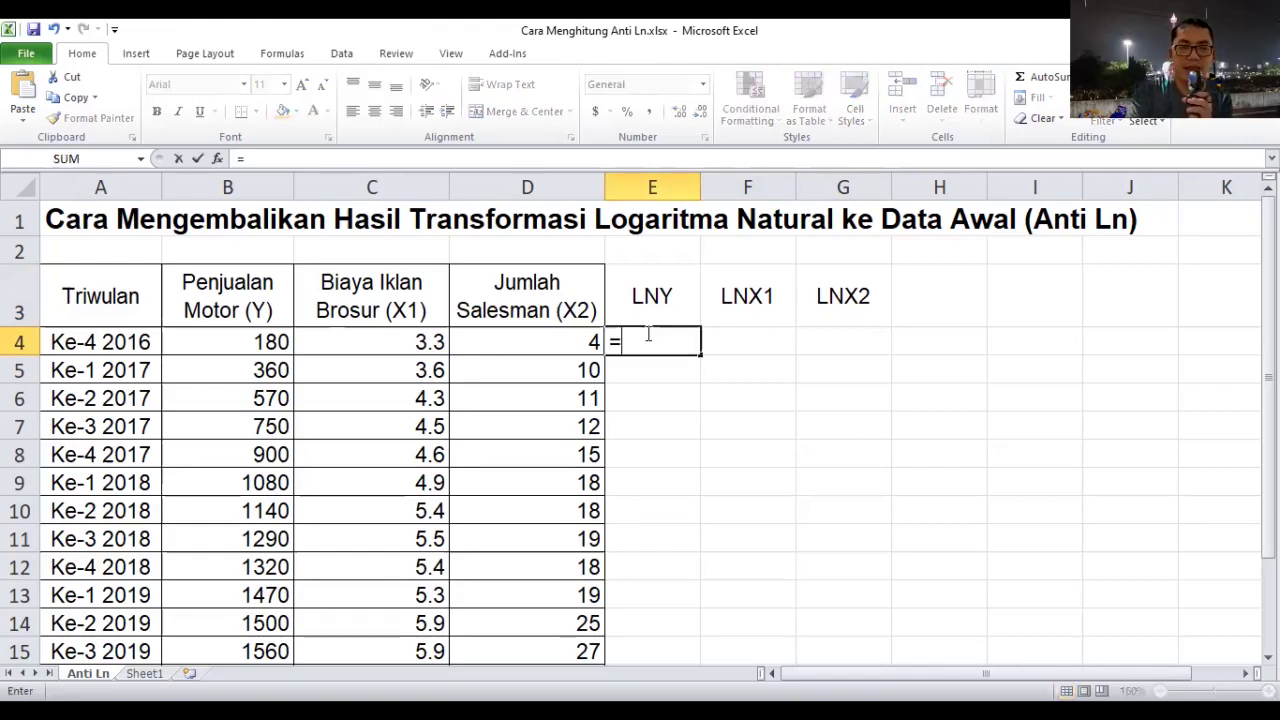
text(L)
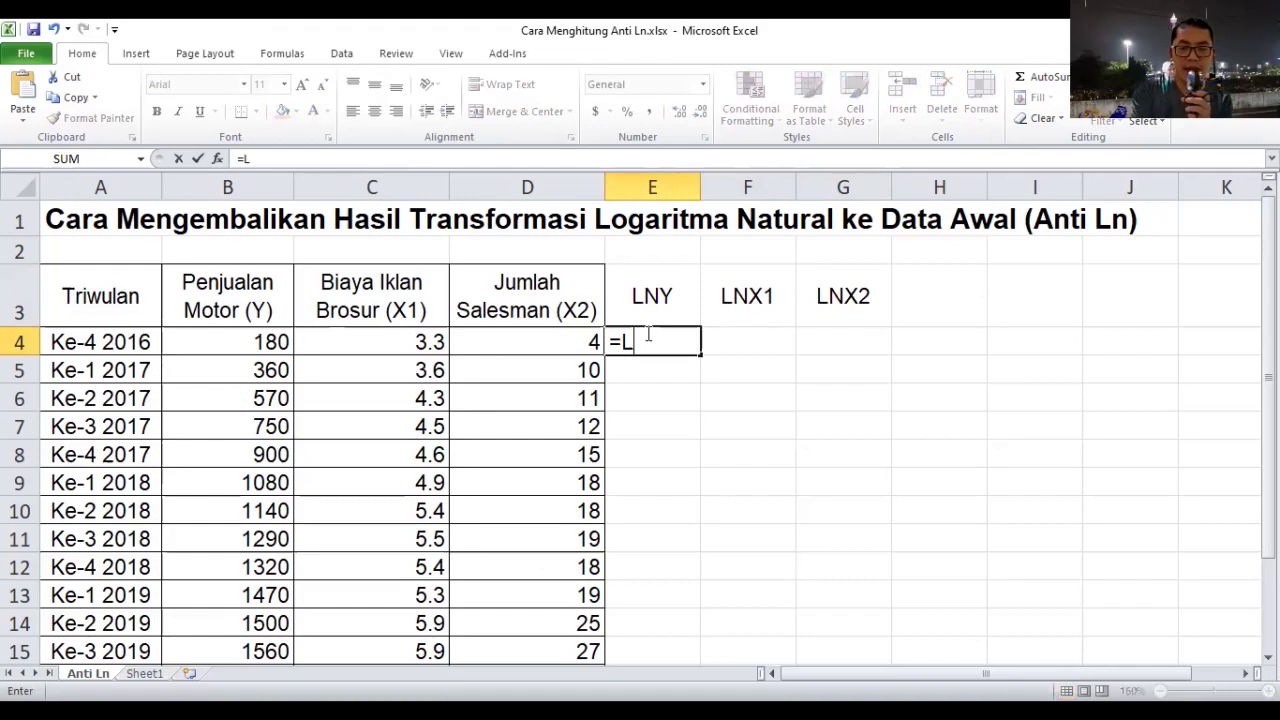
text(N()
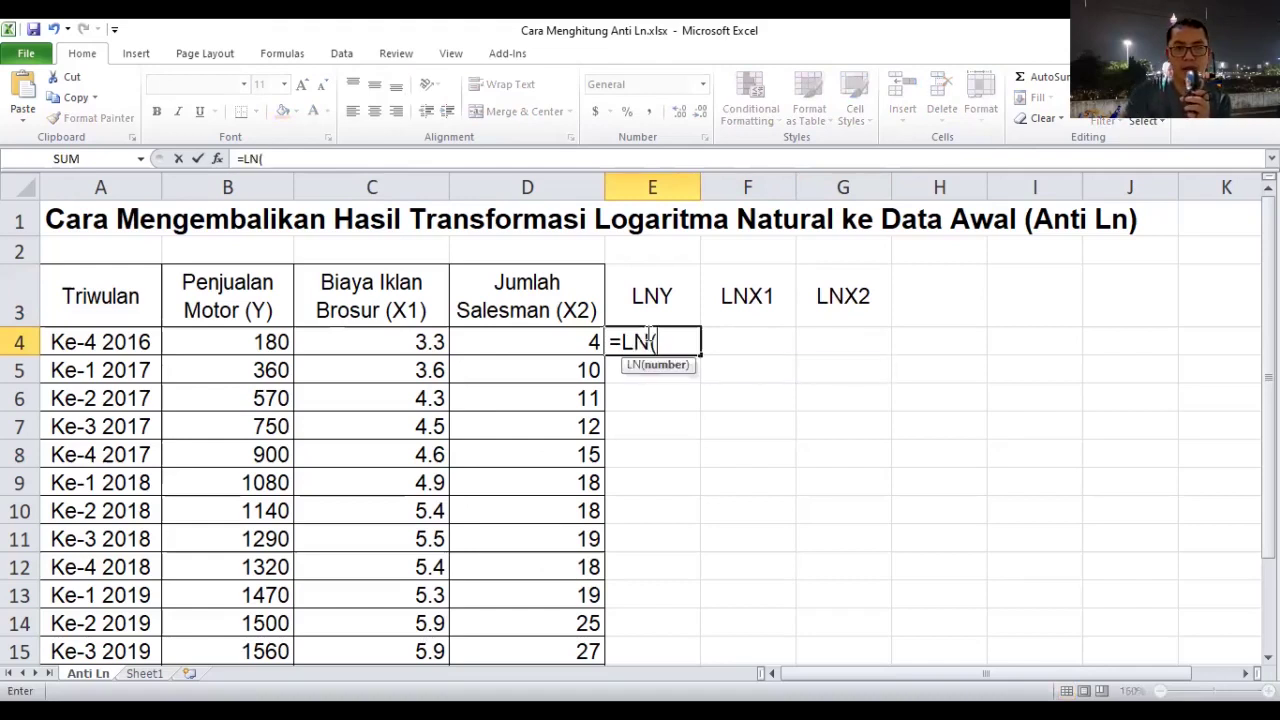
click(239, 347)
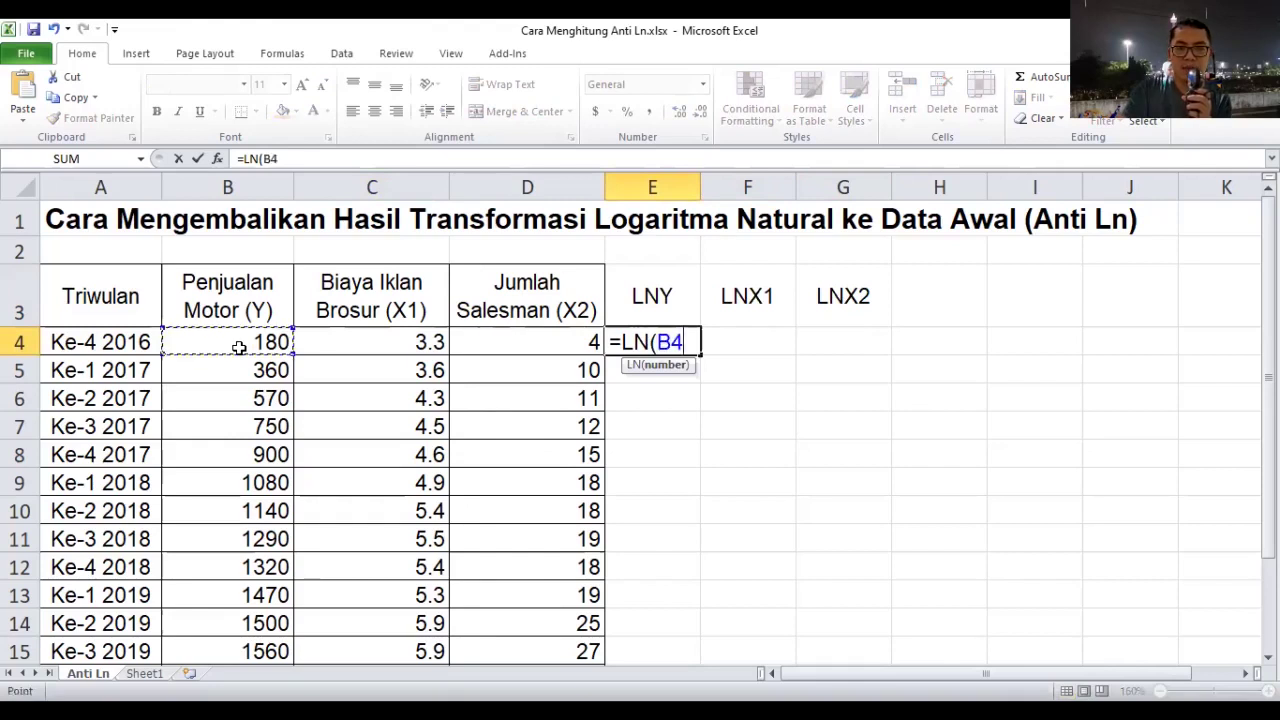
text())
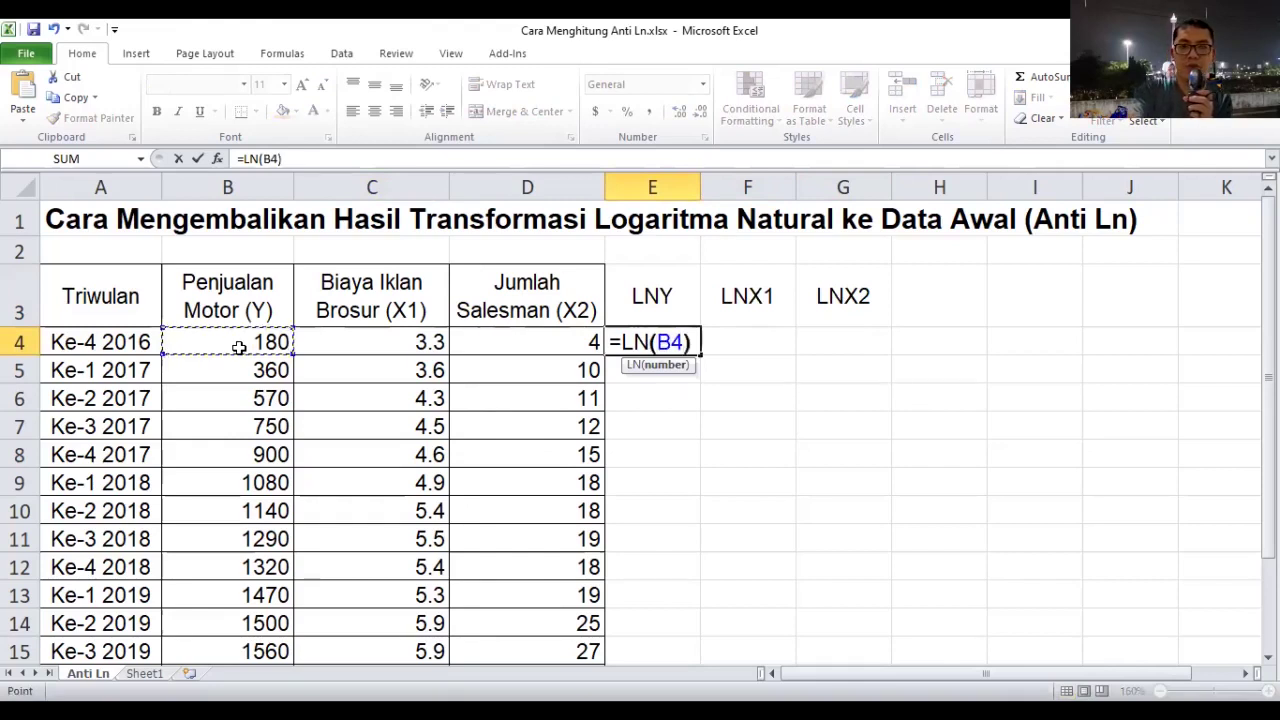
key(Return)
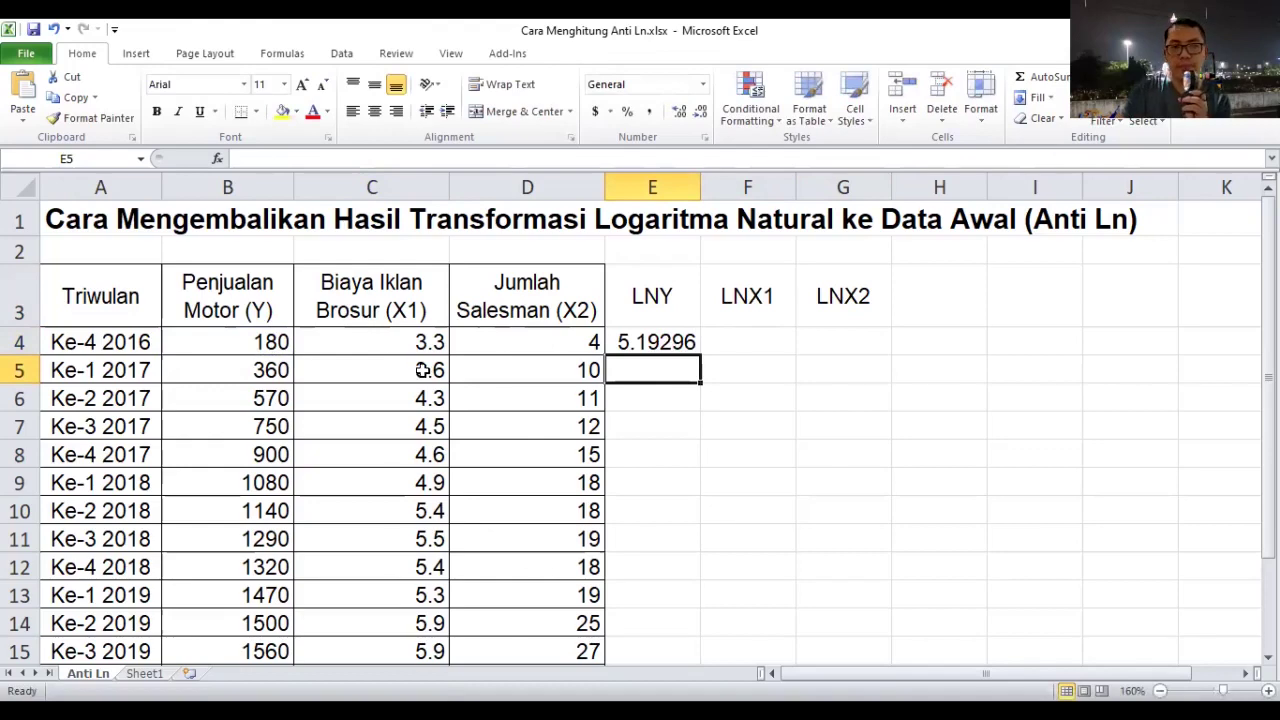
click(652, 340)
mouse_move(701, 355)
mouse_down()
mouse_move(698, 567)
mouse_move(683, 621)
mouse_up()
scroll(746, 450, up, 2)
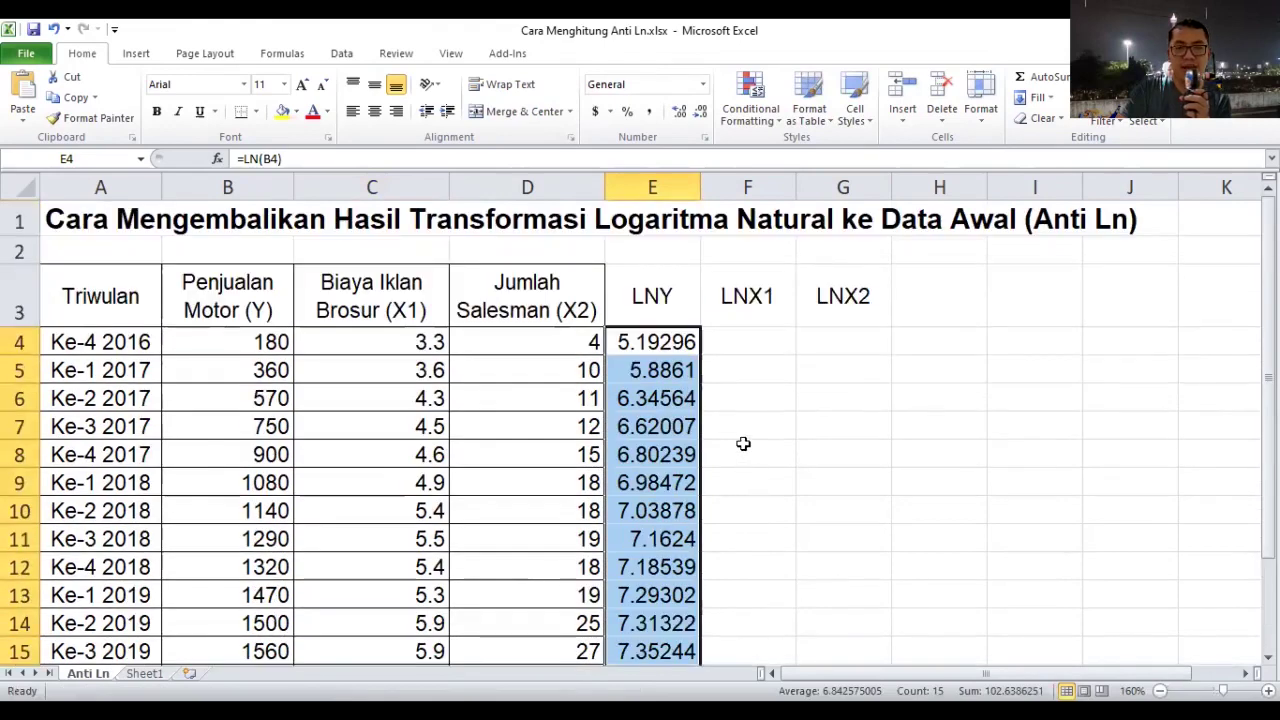
Step: Enter =LN(C4) in F4 and copy it down column F, giving 1.19392 first
click(740, 332)
text(=)
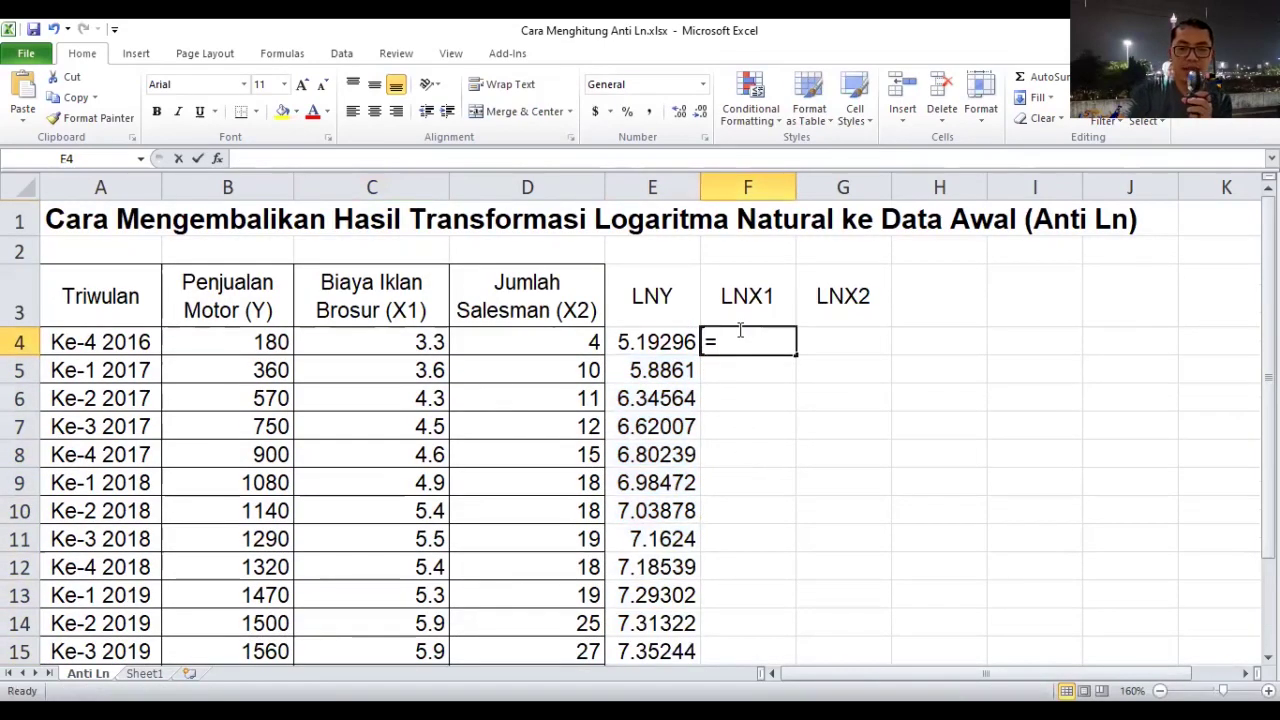
text(LN)
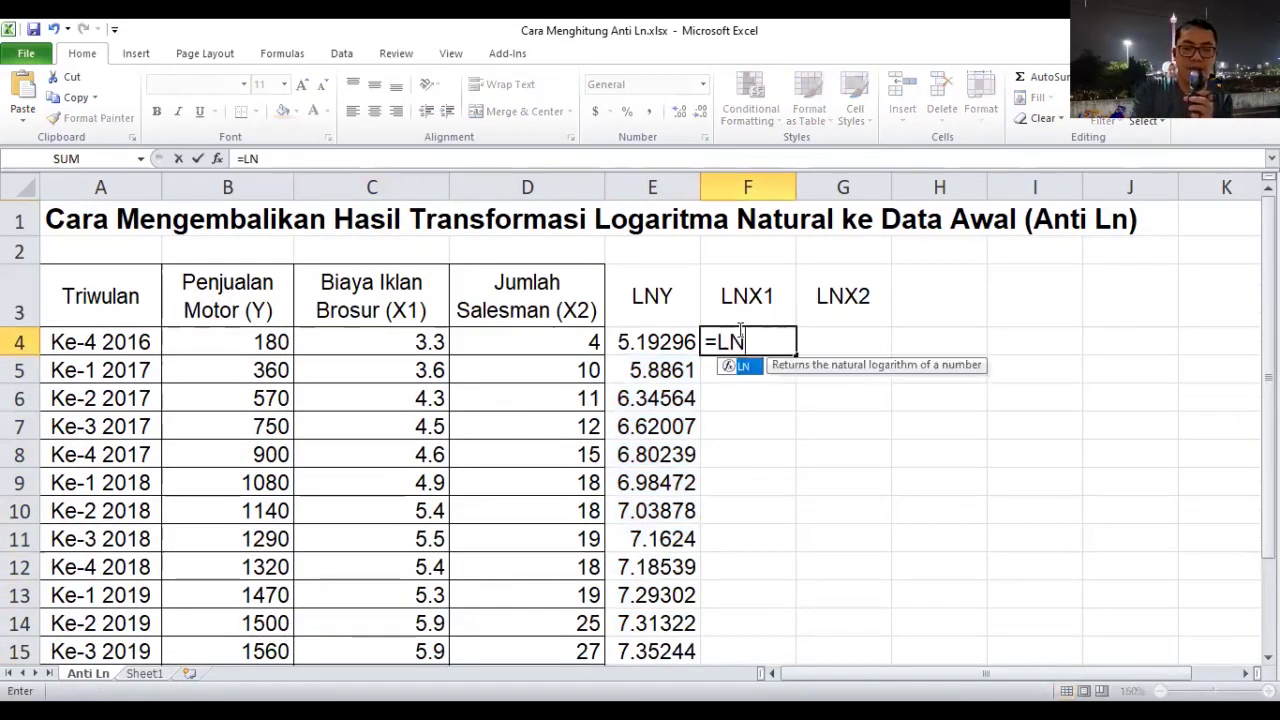
text(()
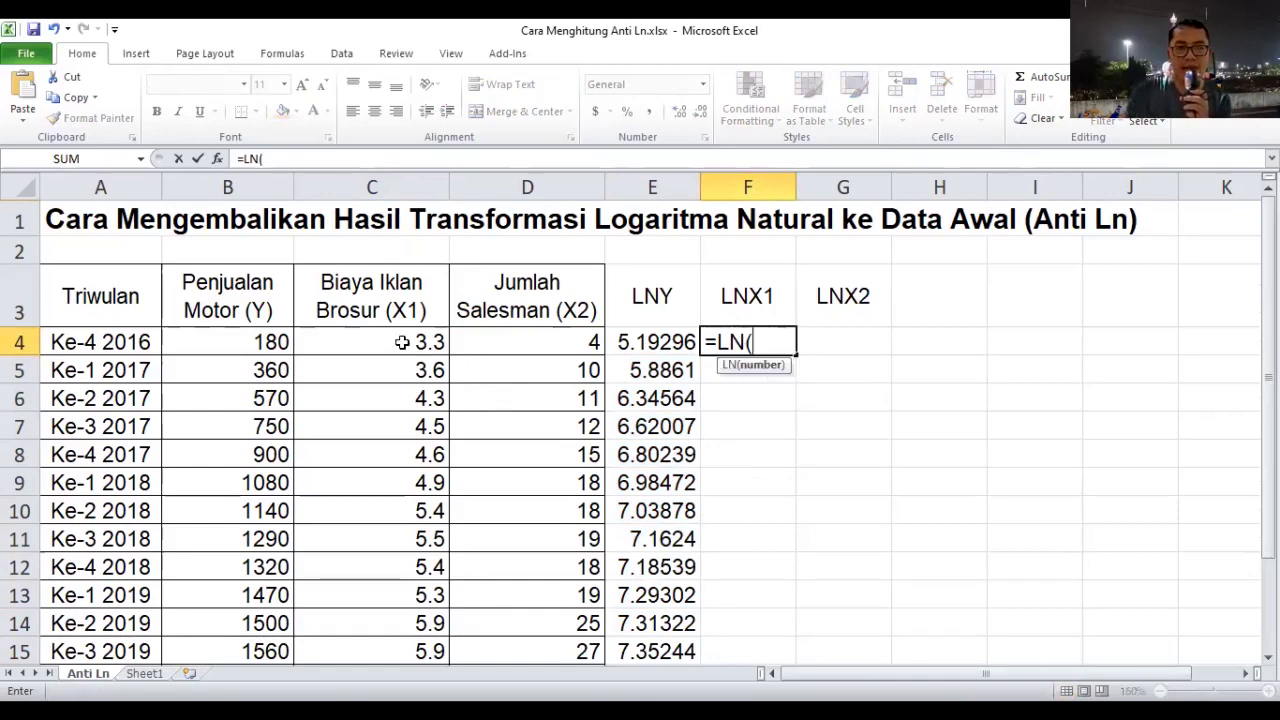
click(402, 342)
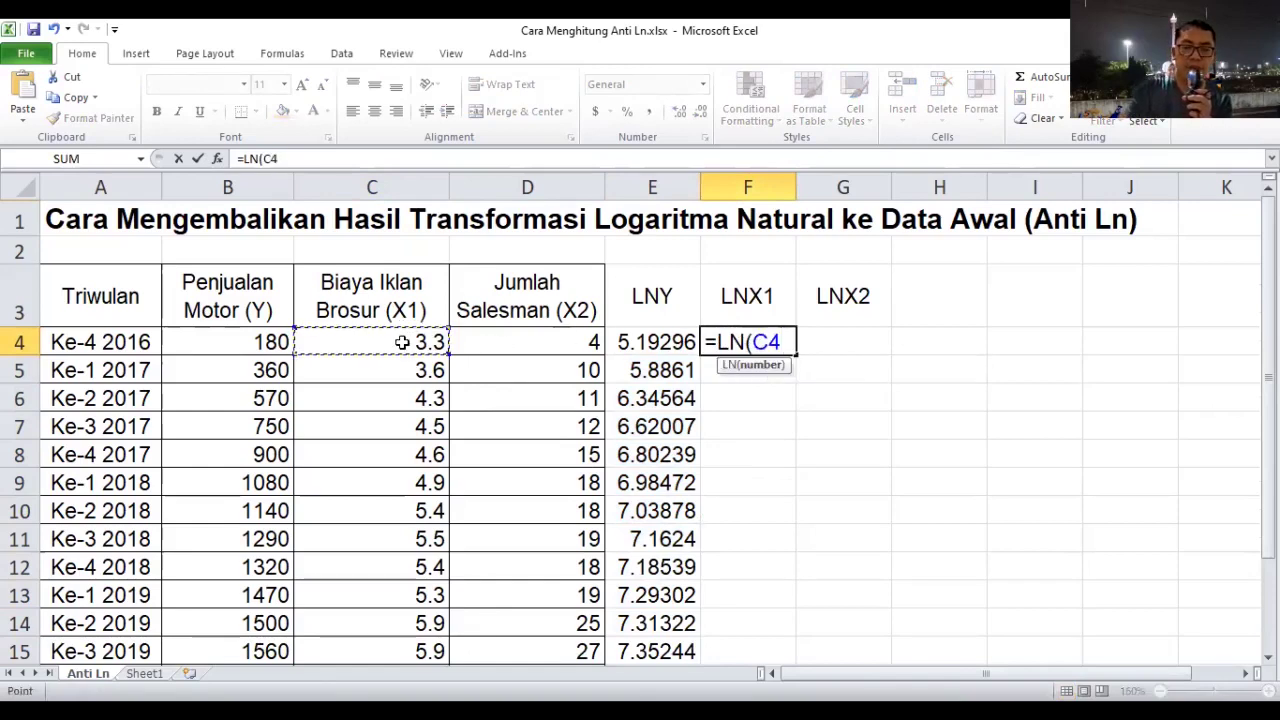
text())
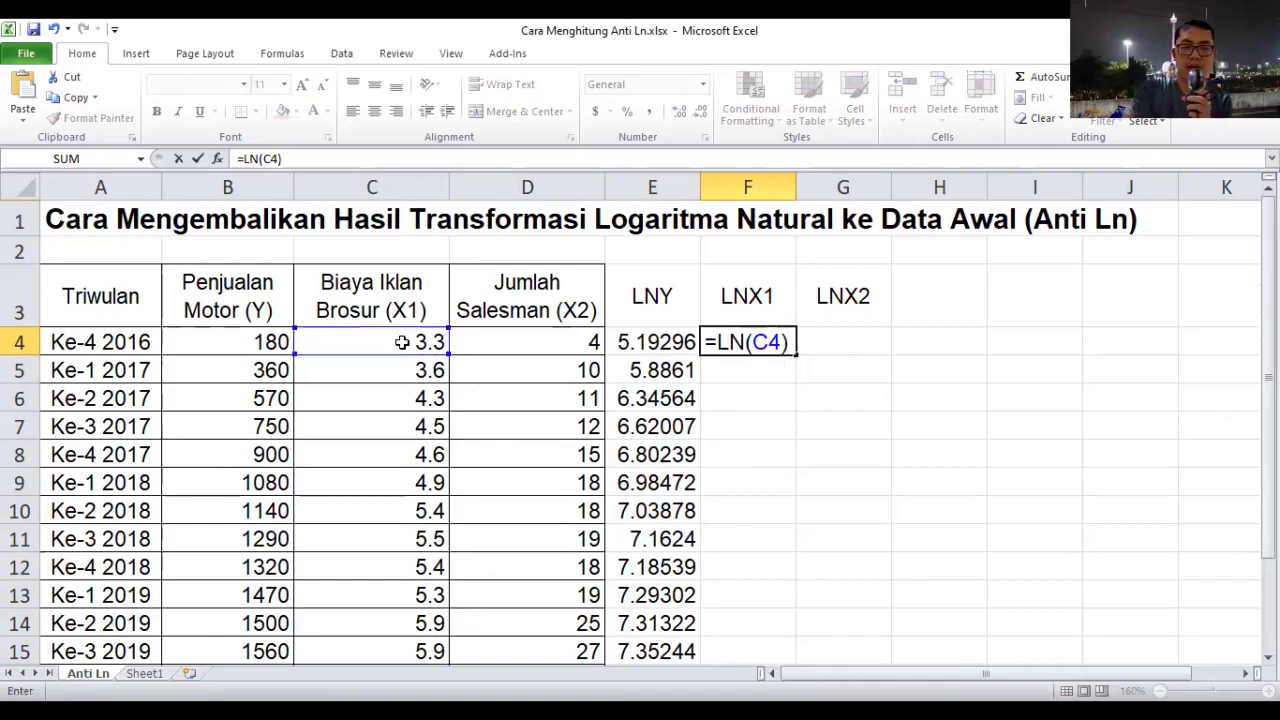
key(Return)
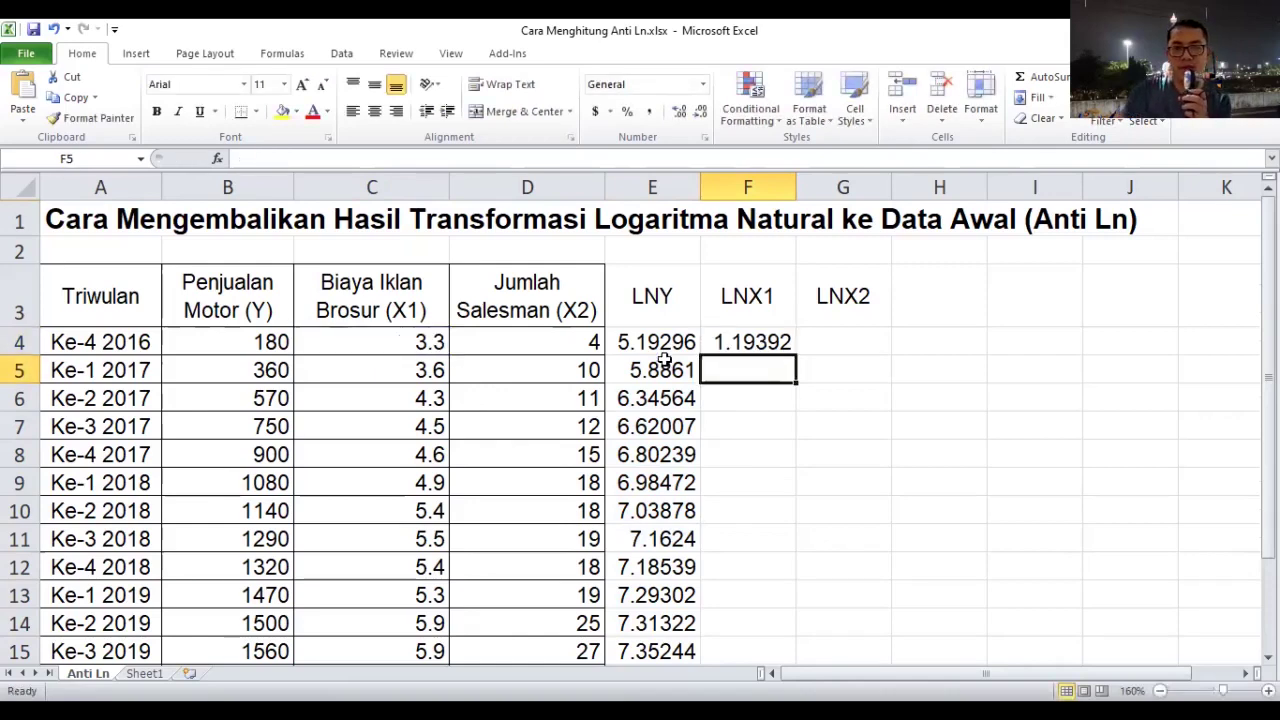
click(770, 342)
mouse_move(793, 355)
mouse_down()
mouse_move(776, 669)
mouse_move(774, 612)
mouse_up()
scroll(810, 566, up, 1)
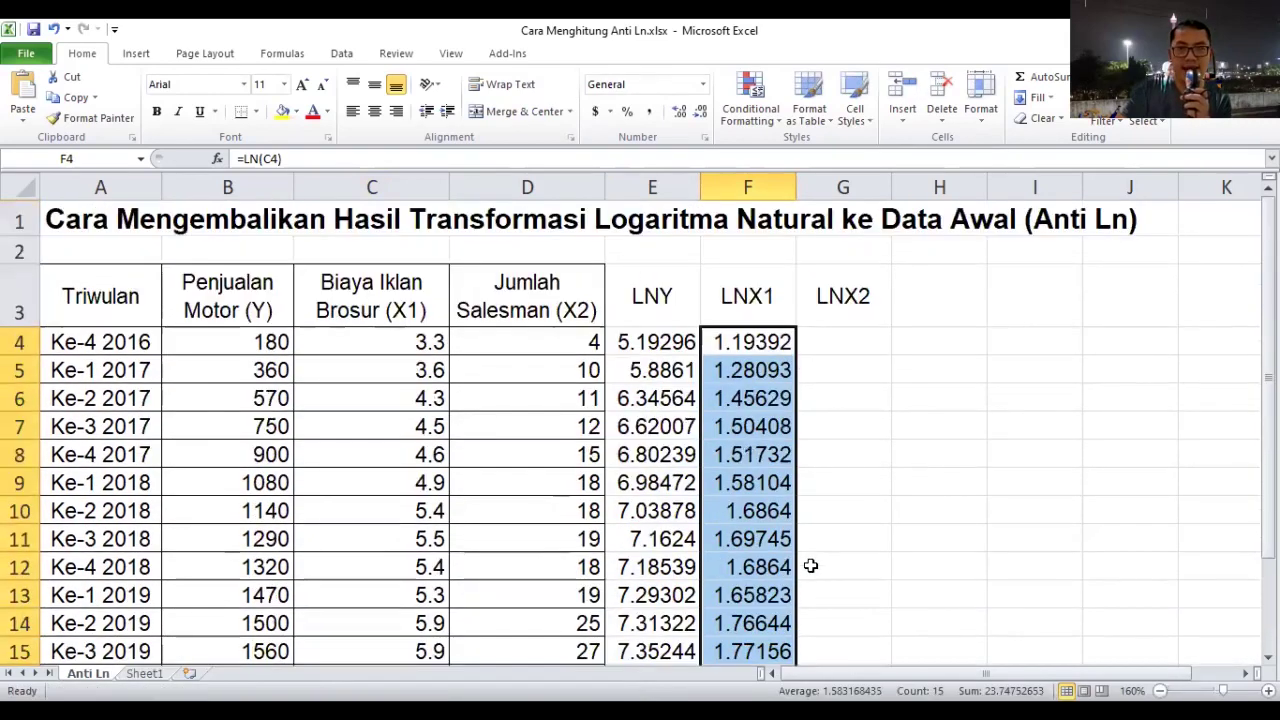
click(838, 341)
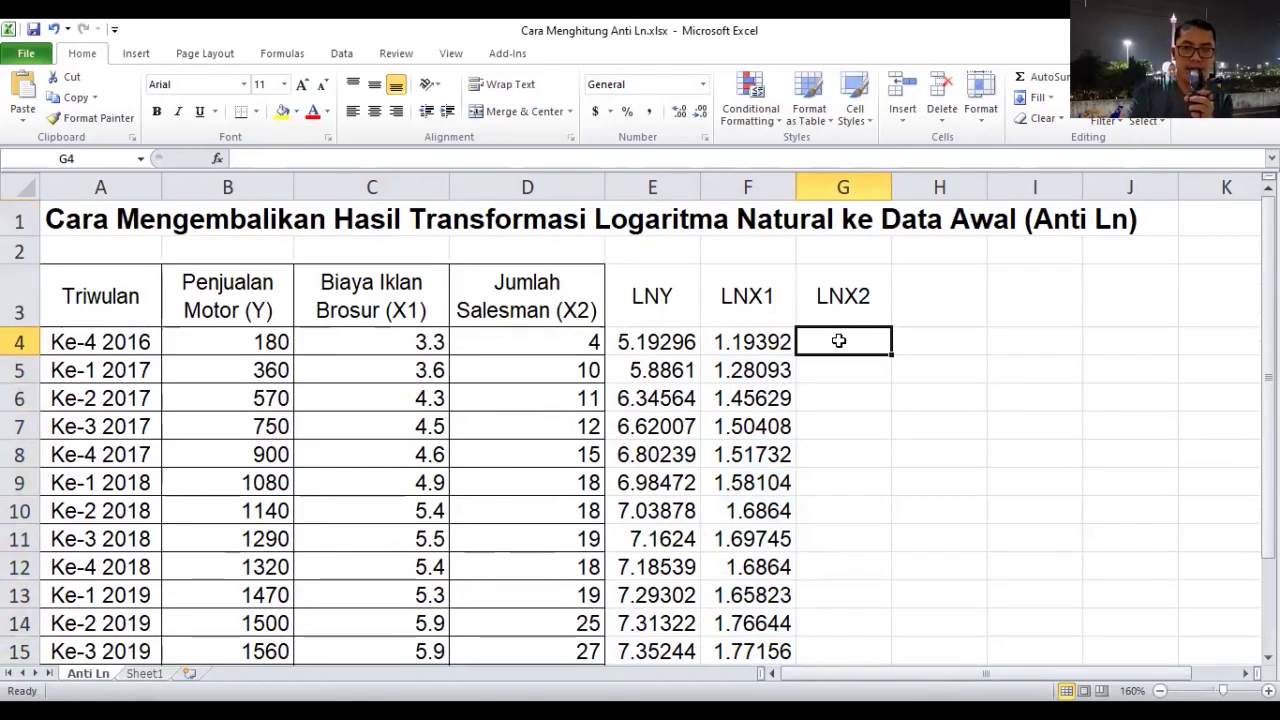
Step: Enter =LN(D4) in G4 and fill it down to G18
text(=L)
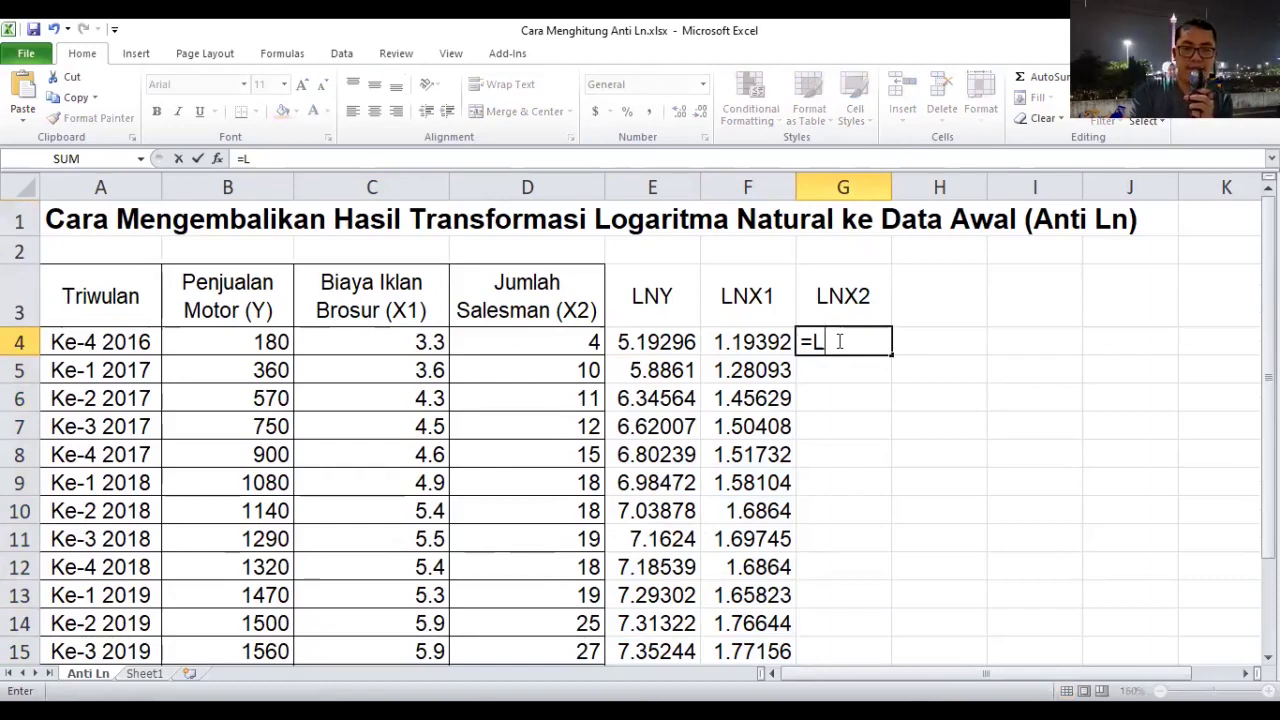
text(N()
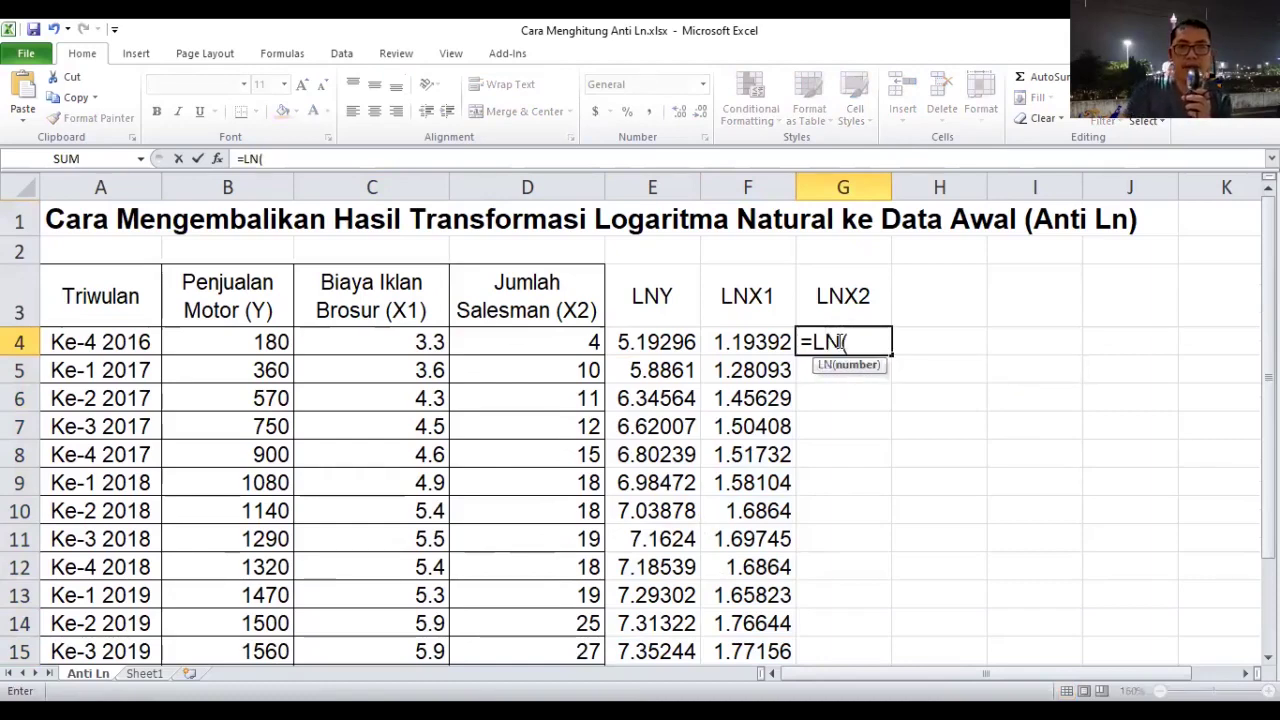
click(544, 344)
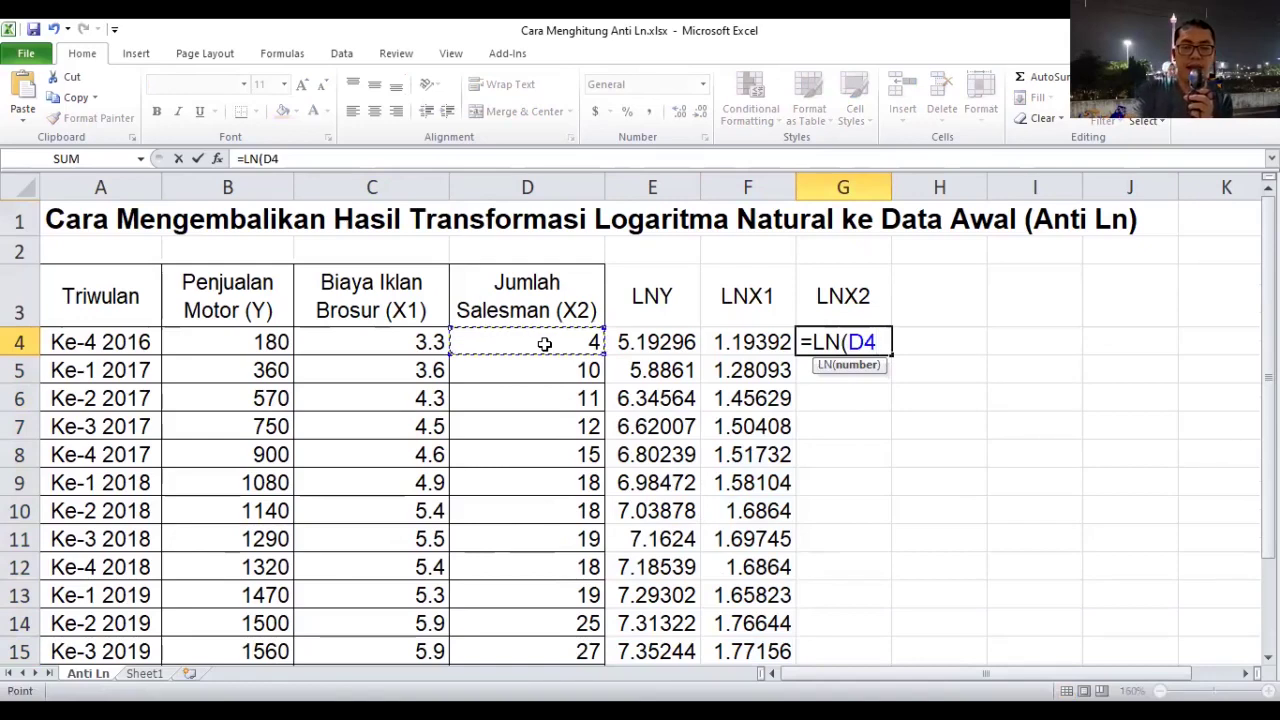
text())
key(Return)
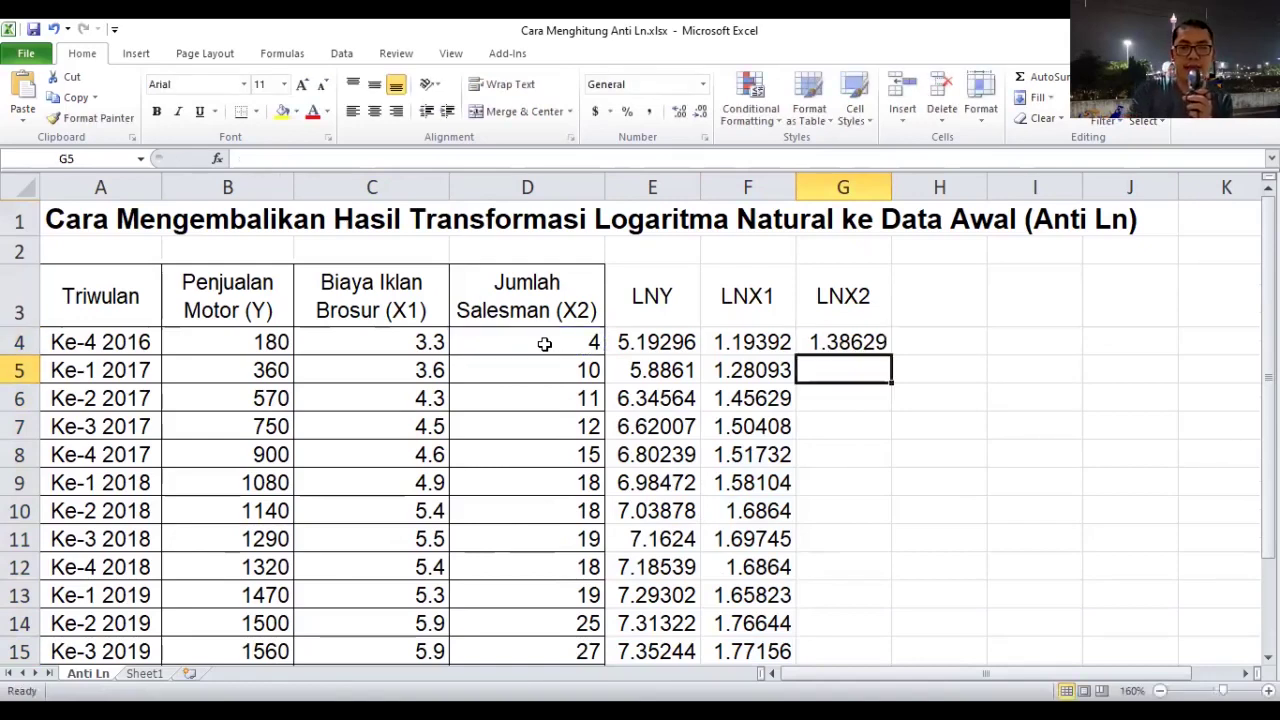
click(873, 344)
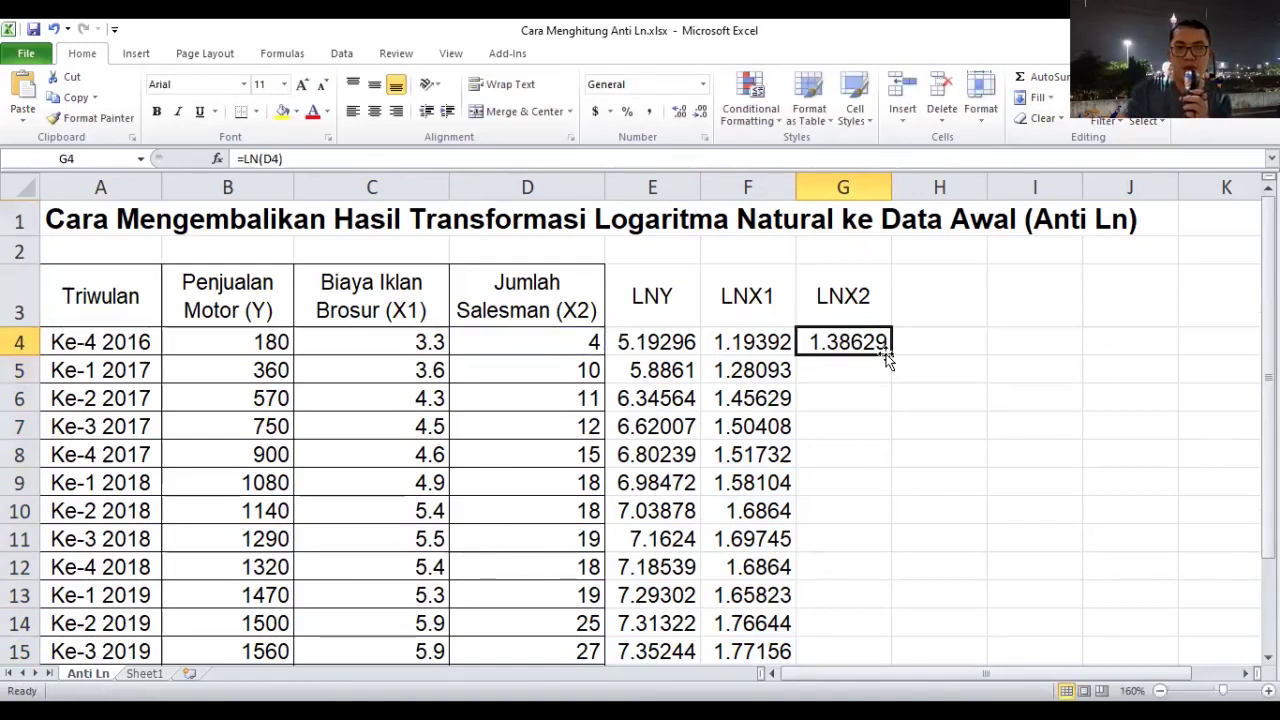
drag(887, 360, 883, 644)
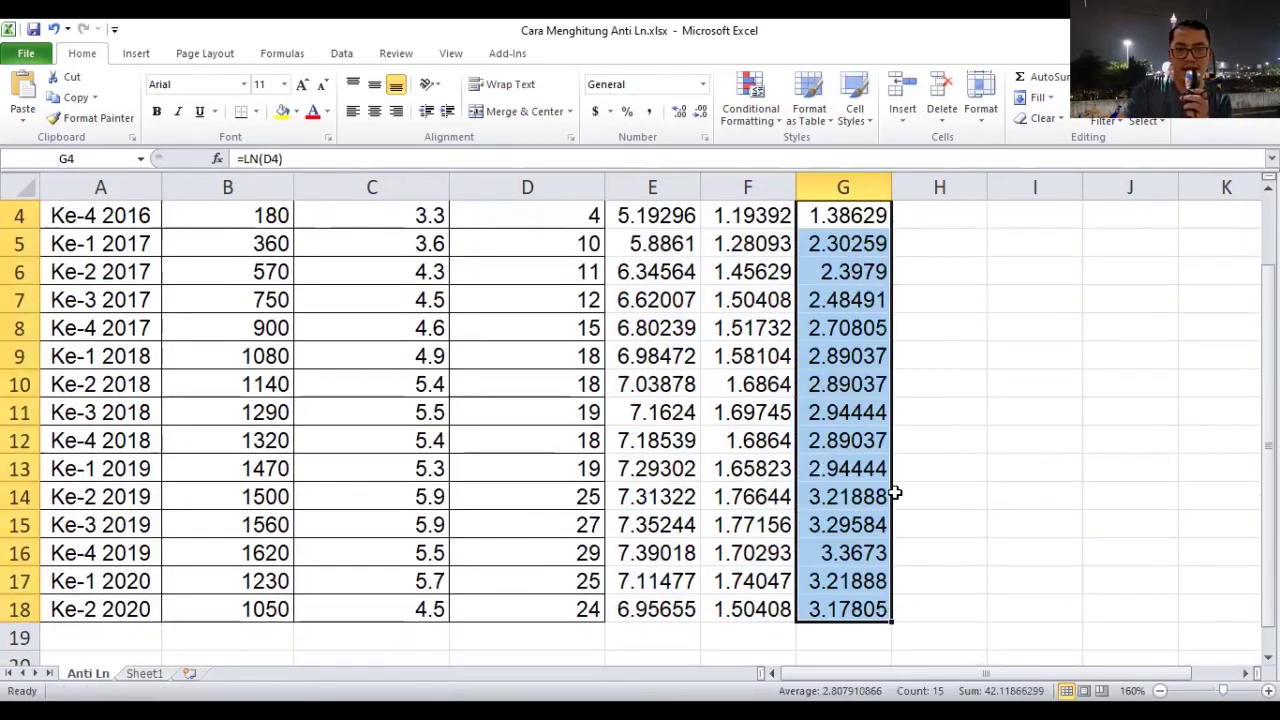
scroll(894, 489, up, 1)
Step: Apply All Borders to the range E3:G18
click(940, 397)
drag(618, 296, 829, 663)
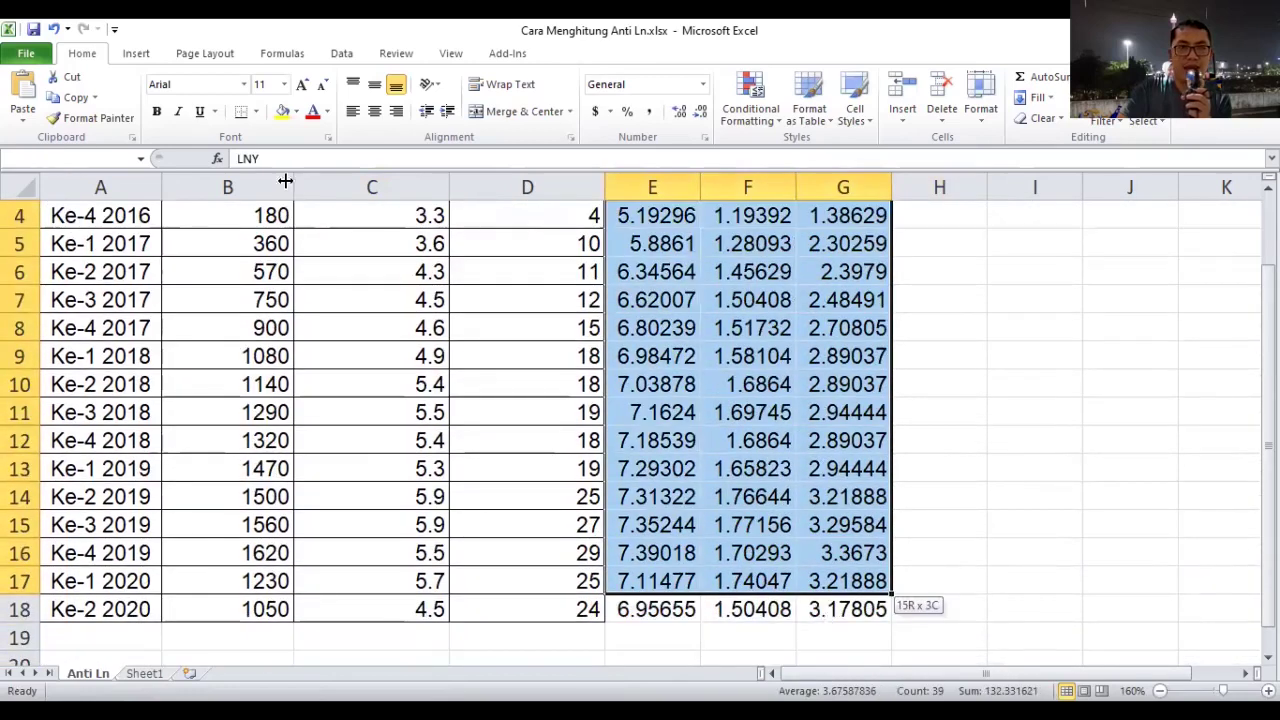
drag(880, 585, 880, 609)
click(256, 111)
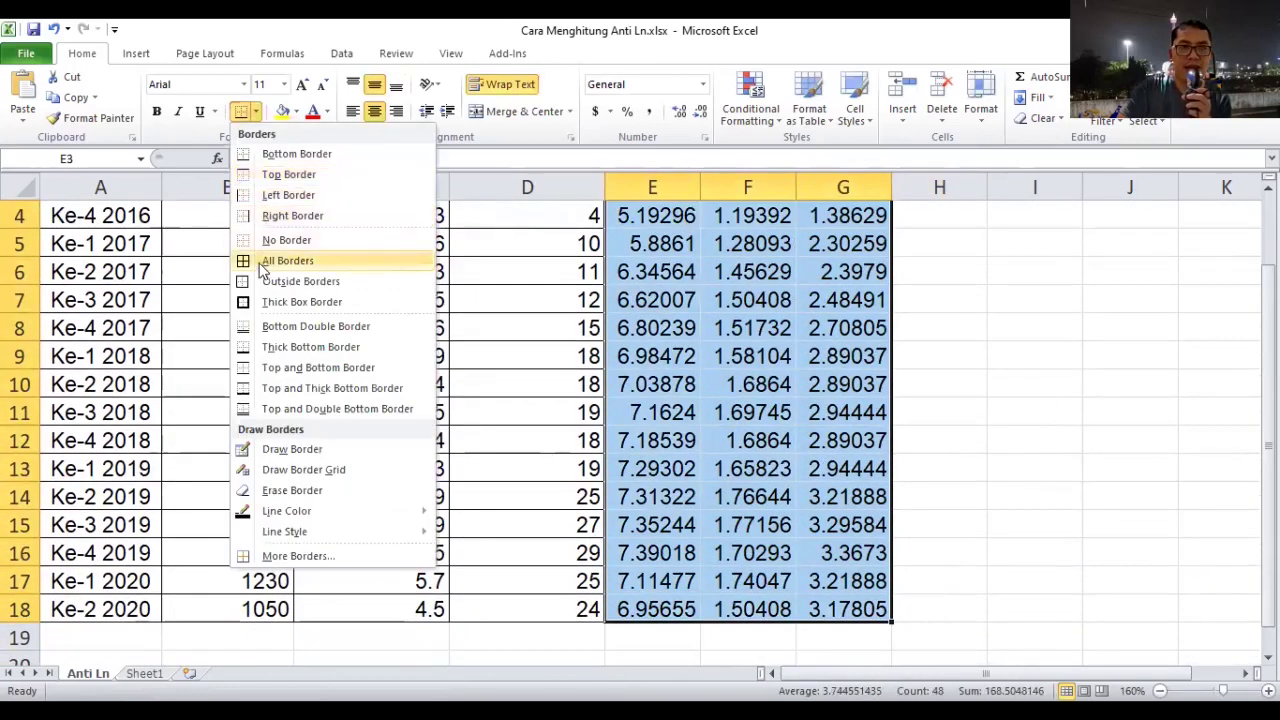
click(259, 263)
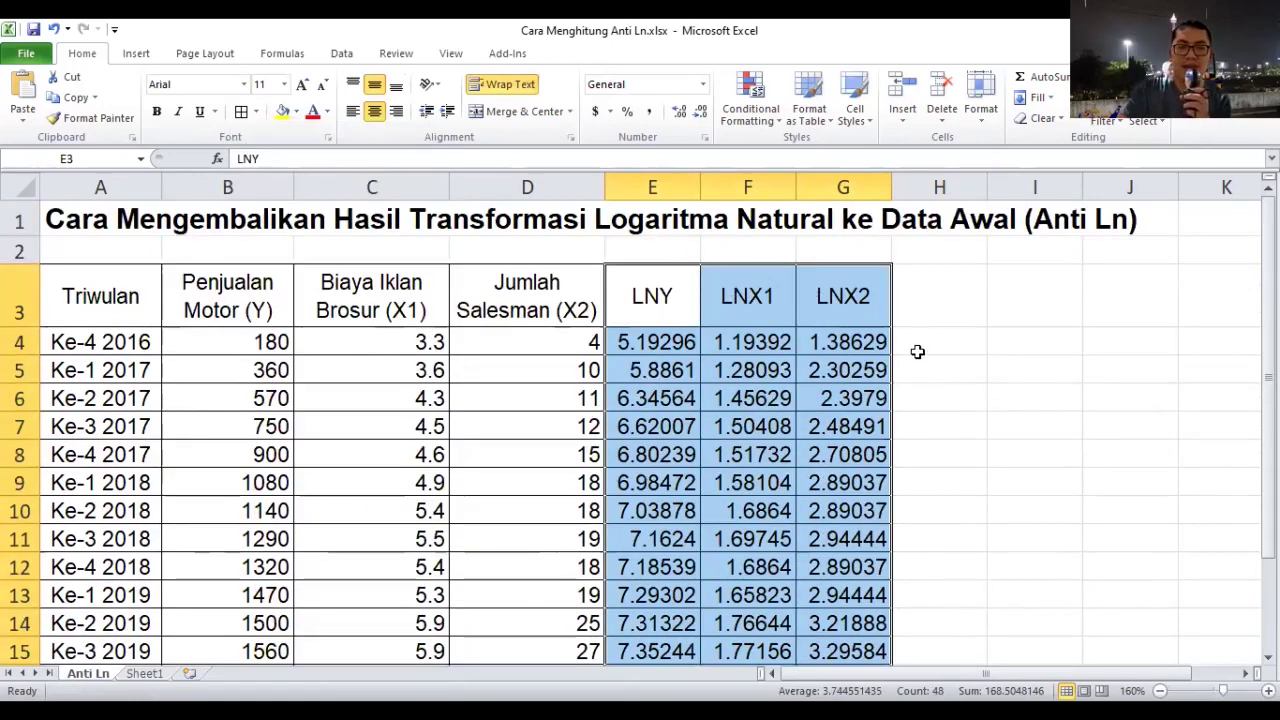
click(918, 352)
click(923, 305)
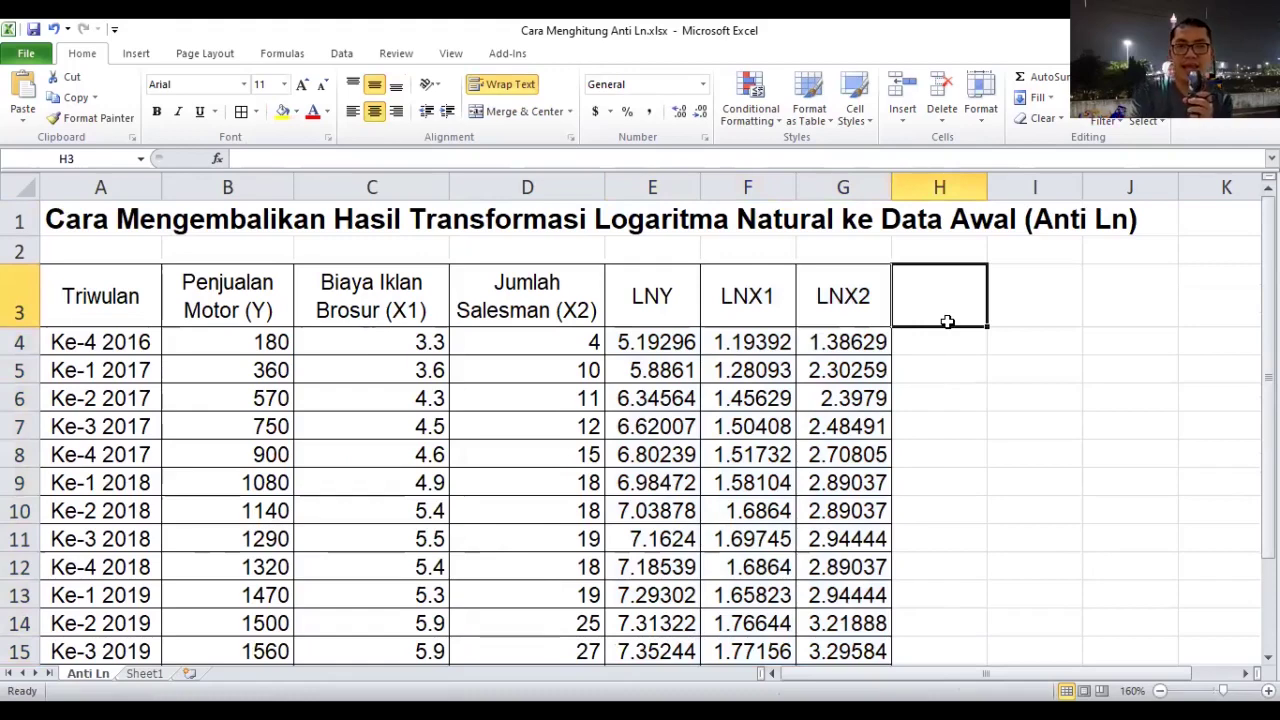
Step: Type the headers Y, X1 and X2 into H3, I3 and J3
text(Y)
key(Tab)
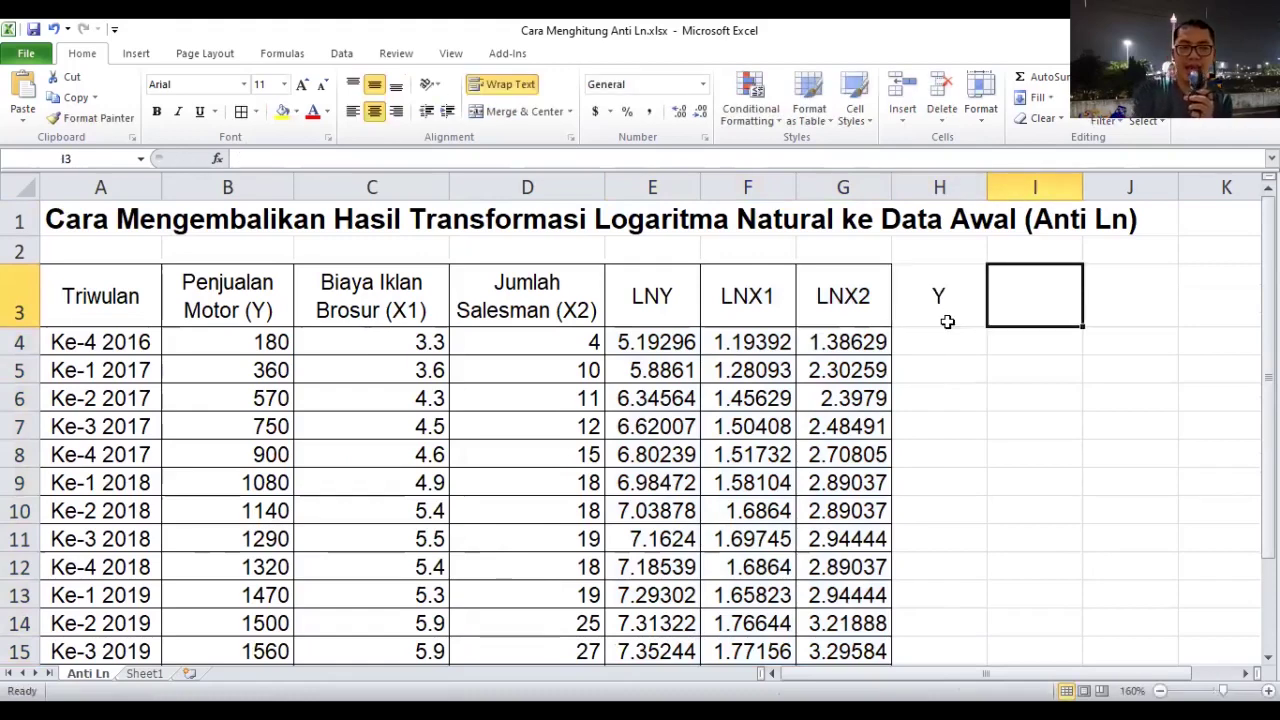
text(X1)
key(Tab)
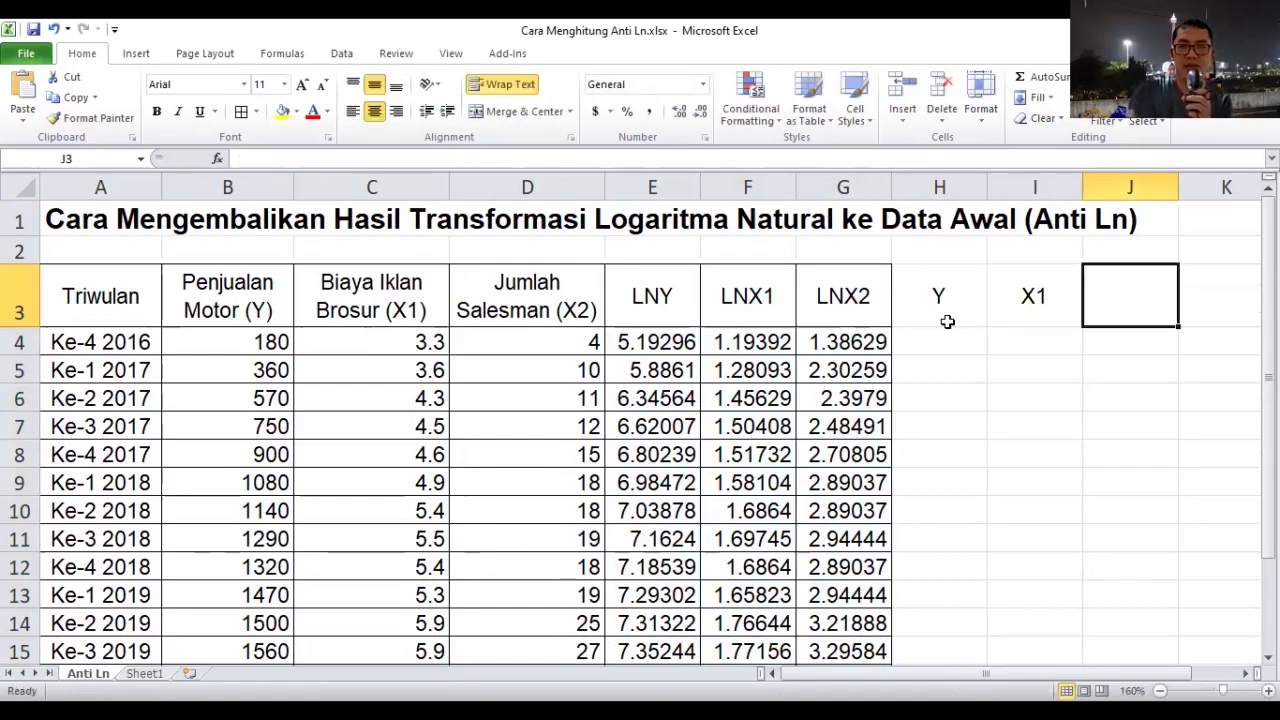
text(X2)
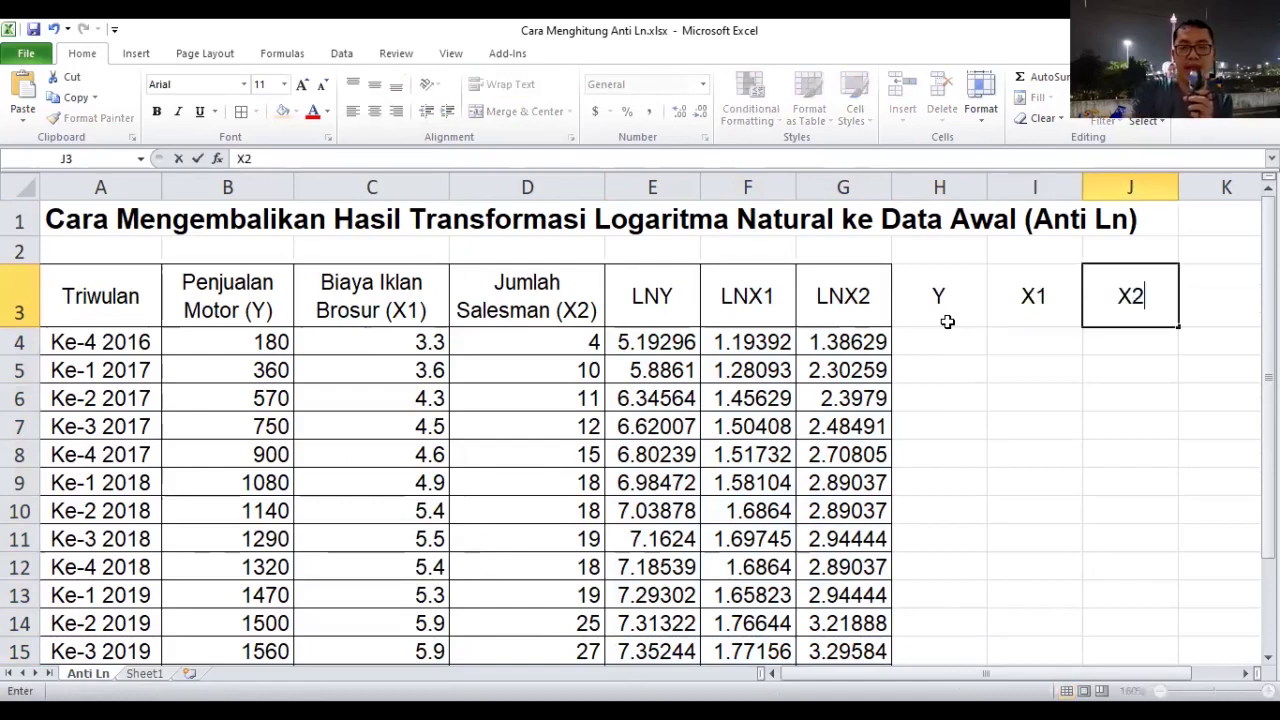
click(1000, 452)
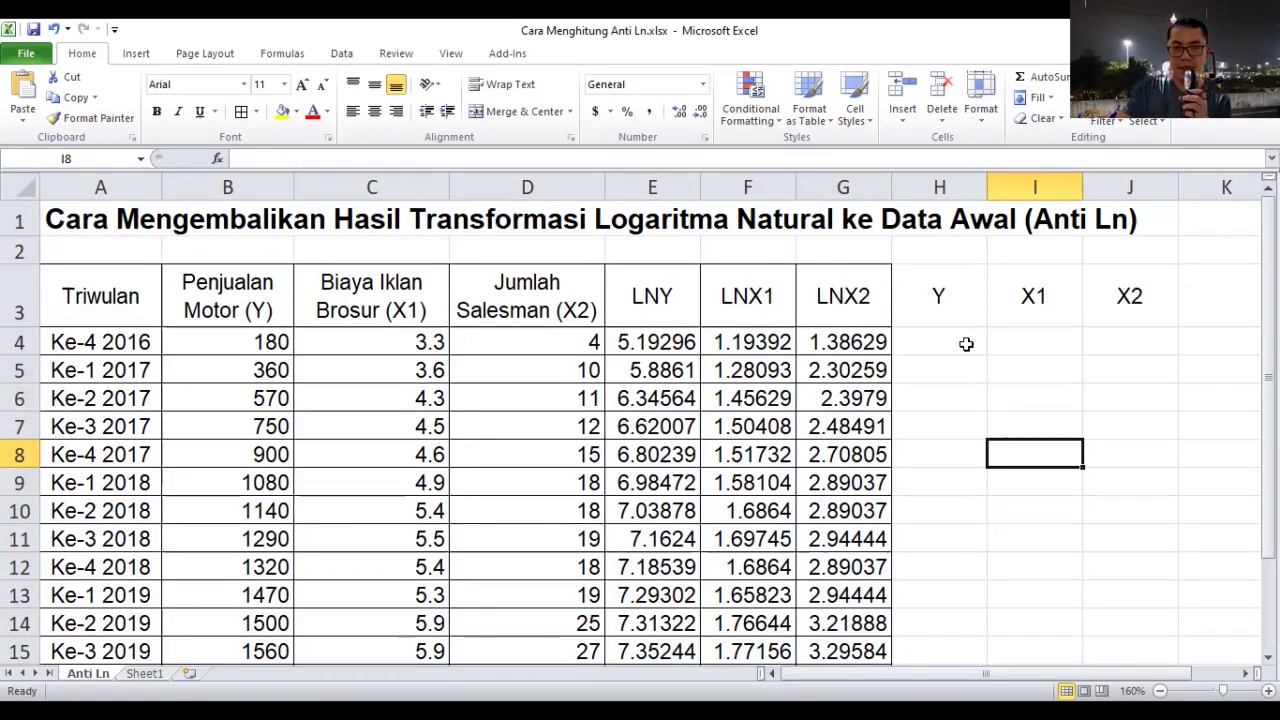
click(960, 345)
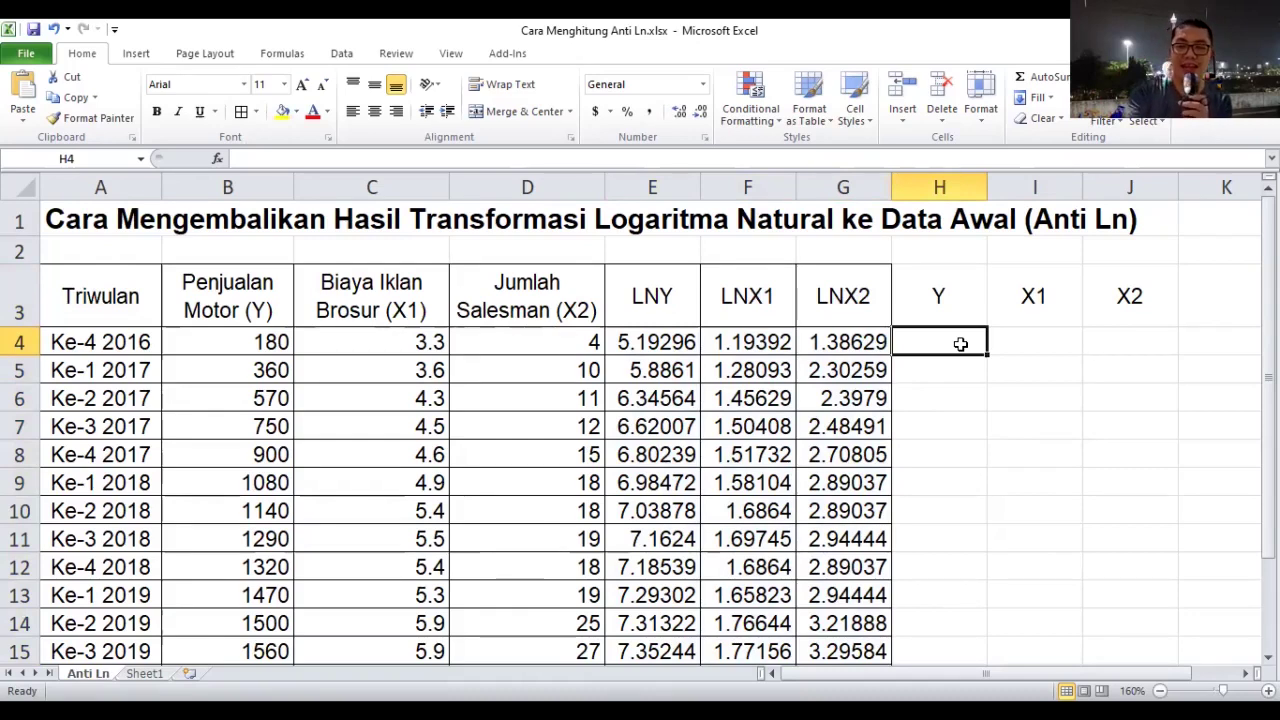
Step: Enter =EXP(E4) in H4 and copy it to row 18, recovering sales 180 to 1050
text(=E)
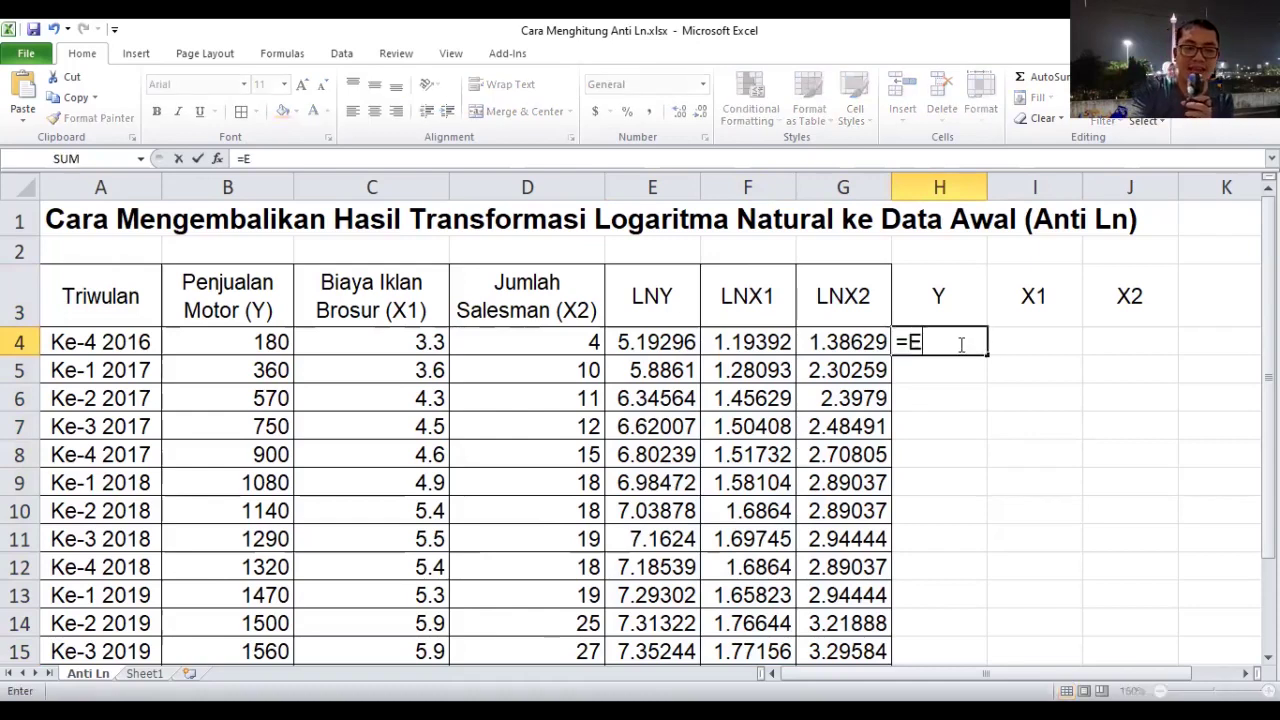
text(XP)
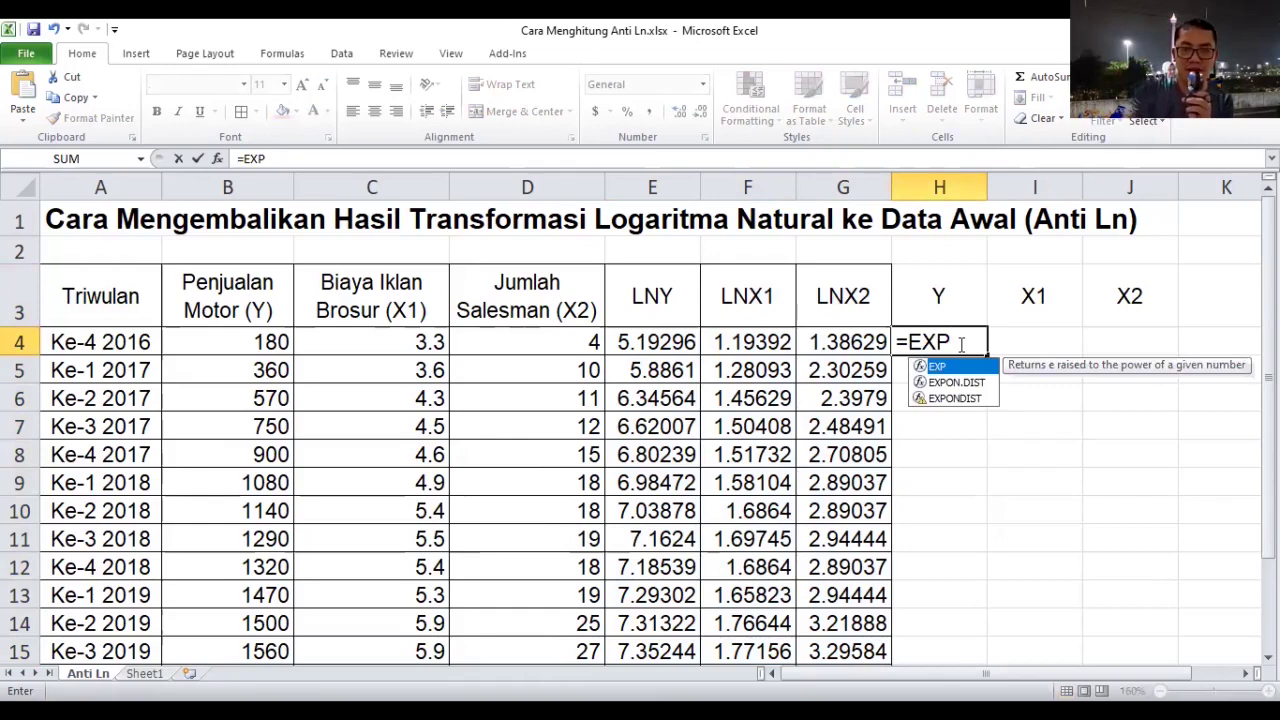
text(()
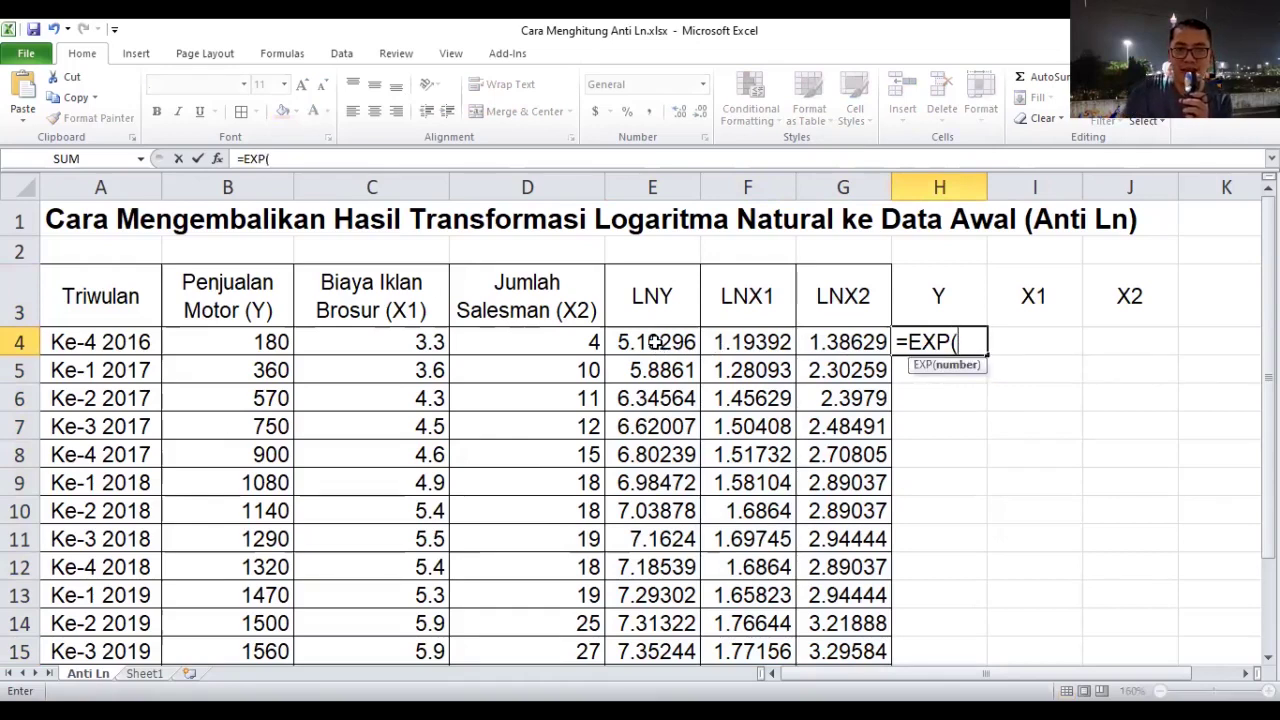
click(655, 342)
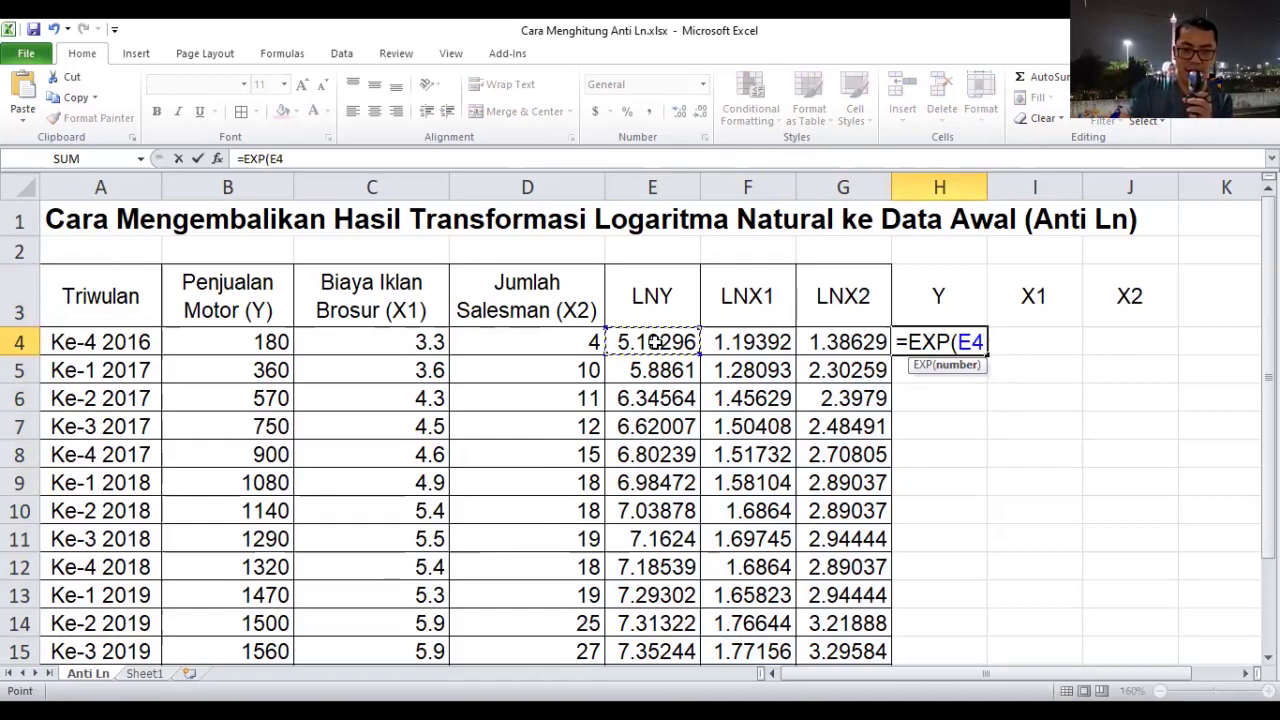
text())
key(ctrl+Return)
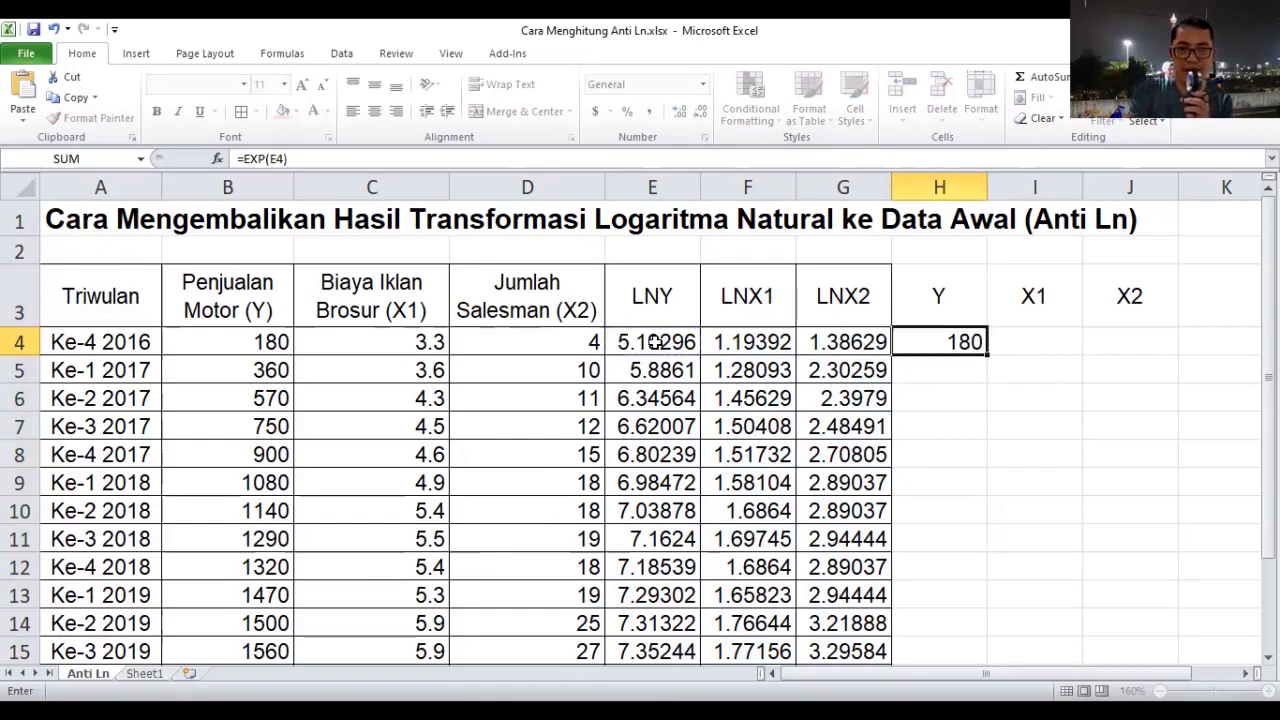
key(Return)
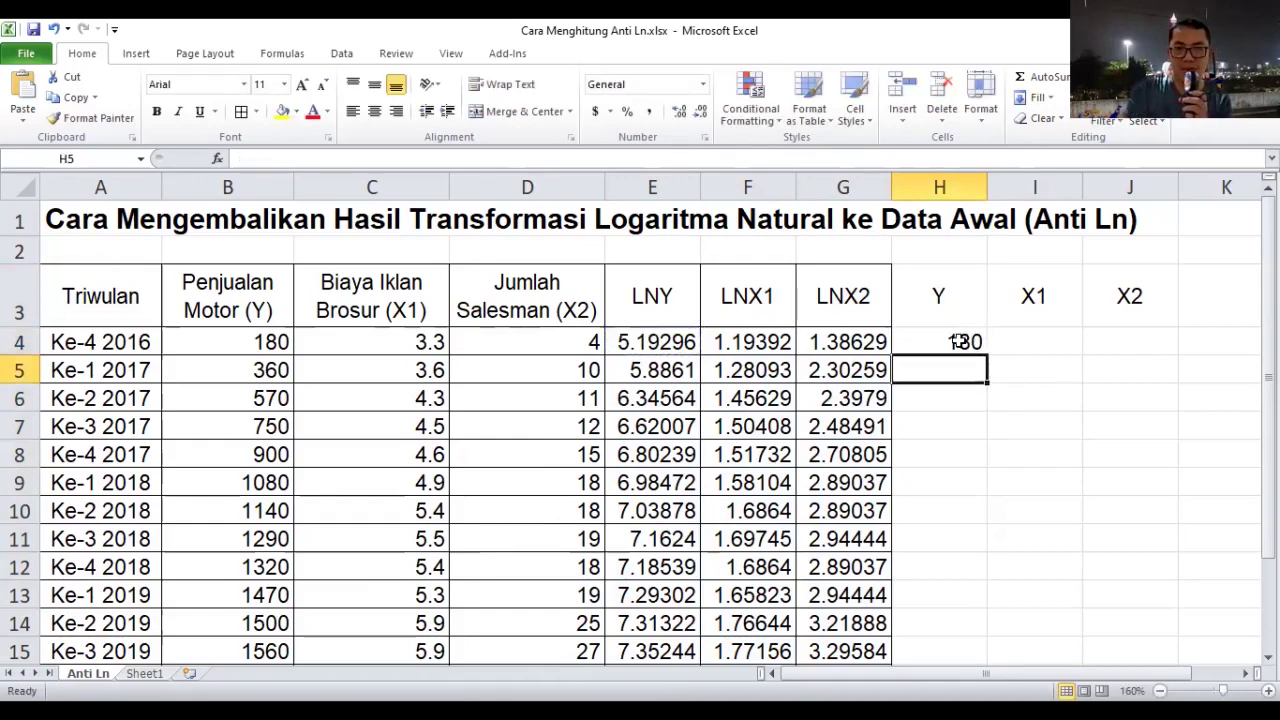
click(960, 342)
drag(987, 352, 969, 627)
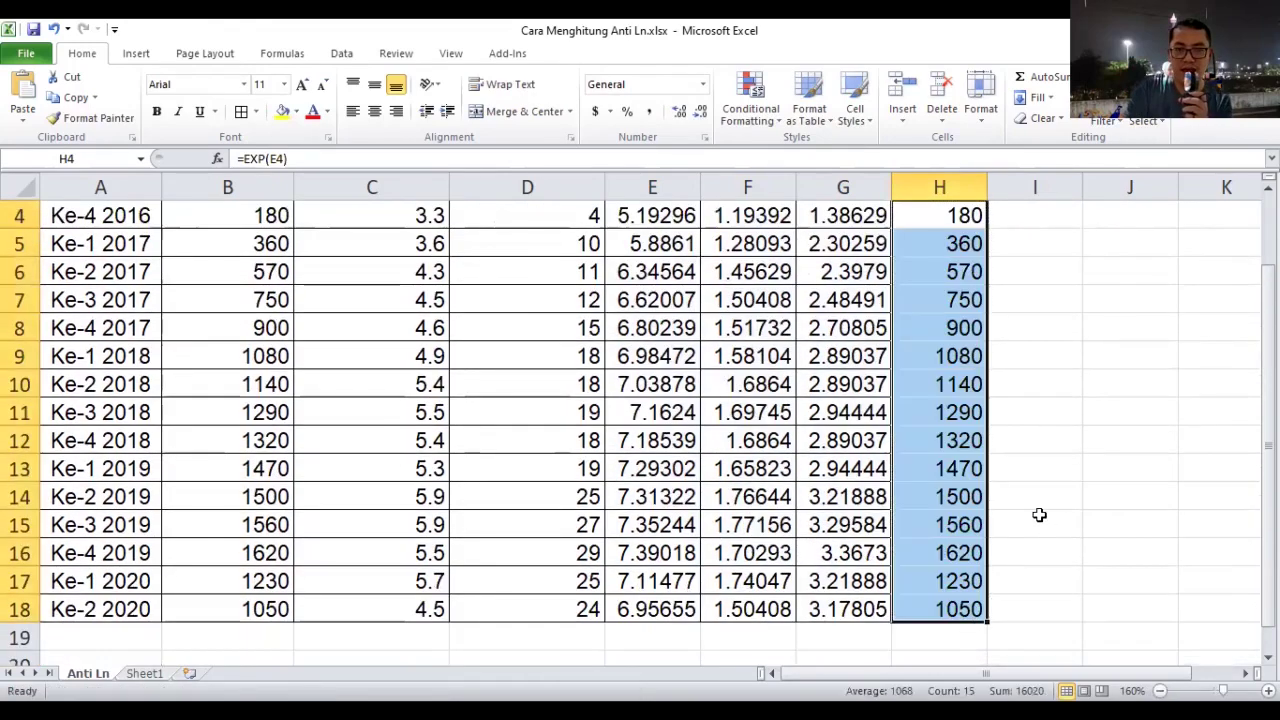
scroll(1040, 516, up, 1)
click(1030, 430)
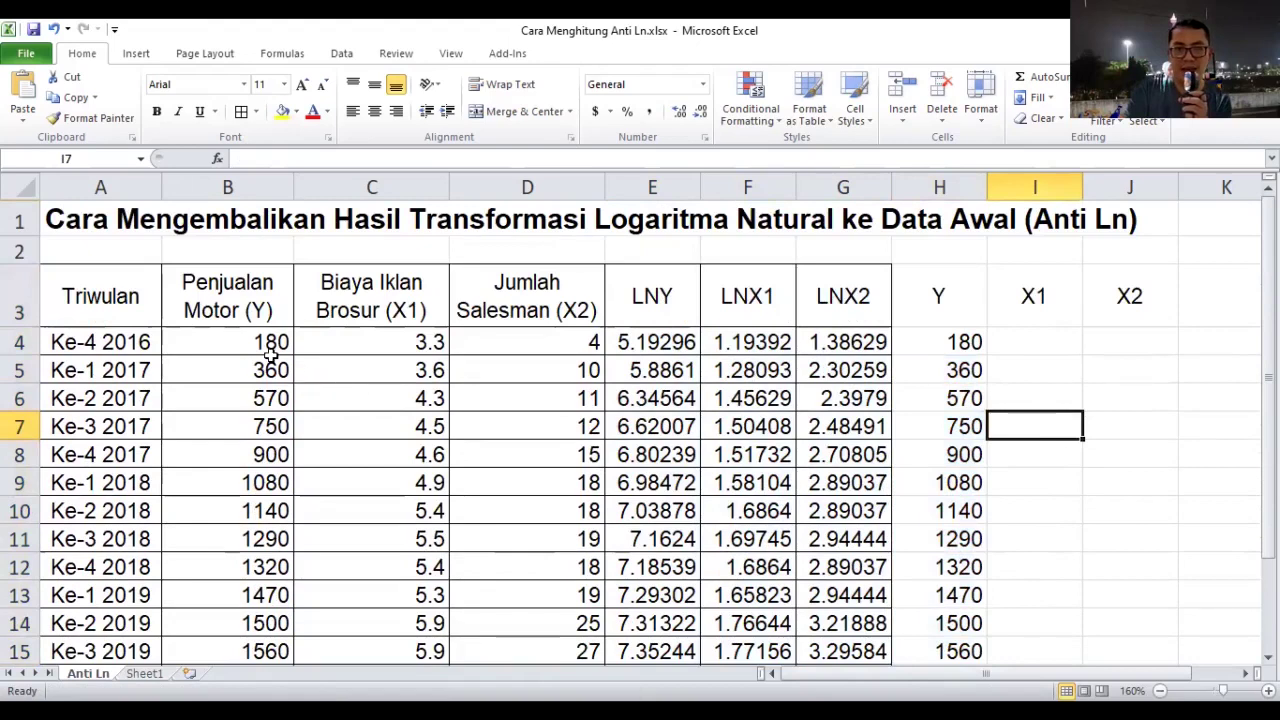
scroll(266, 450, down, 1)
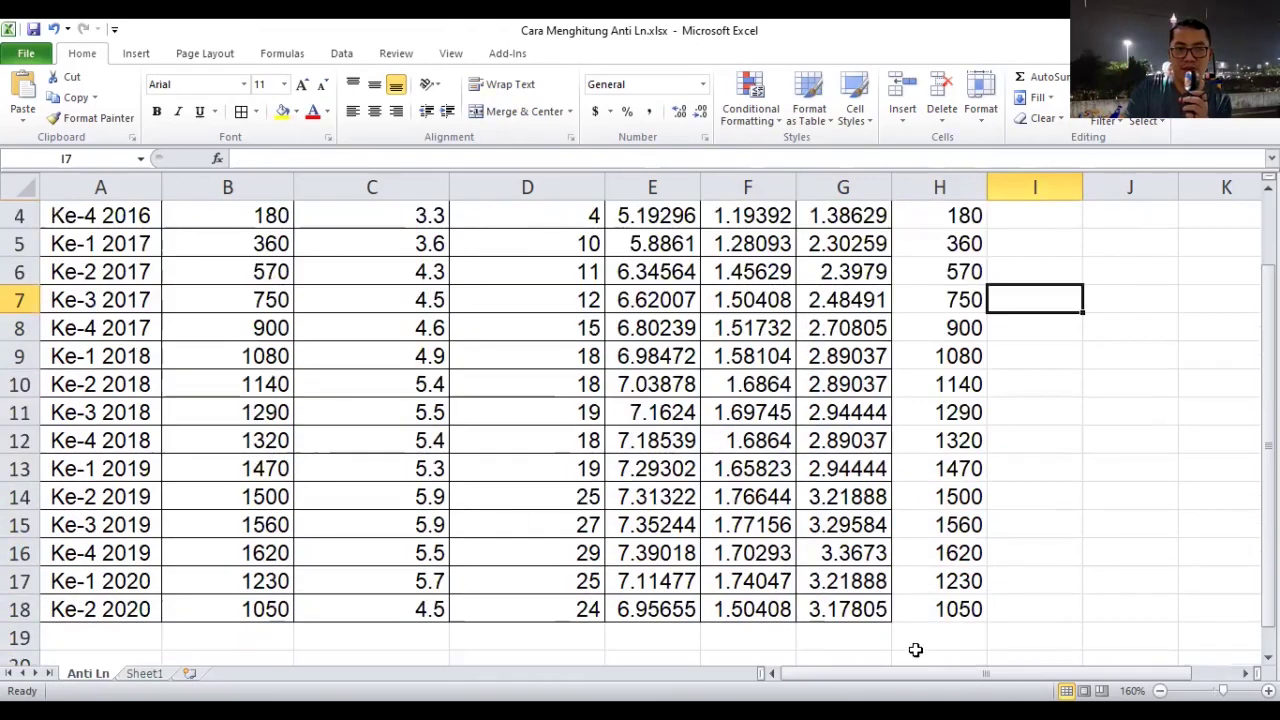
scroll(314, 571, up, 1)
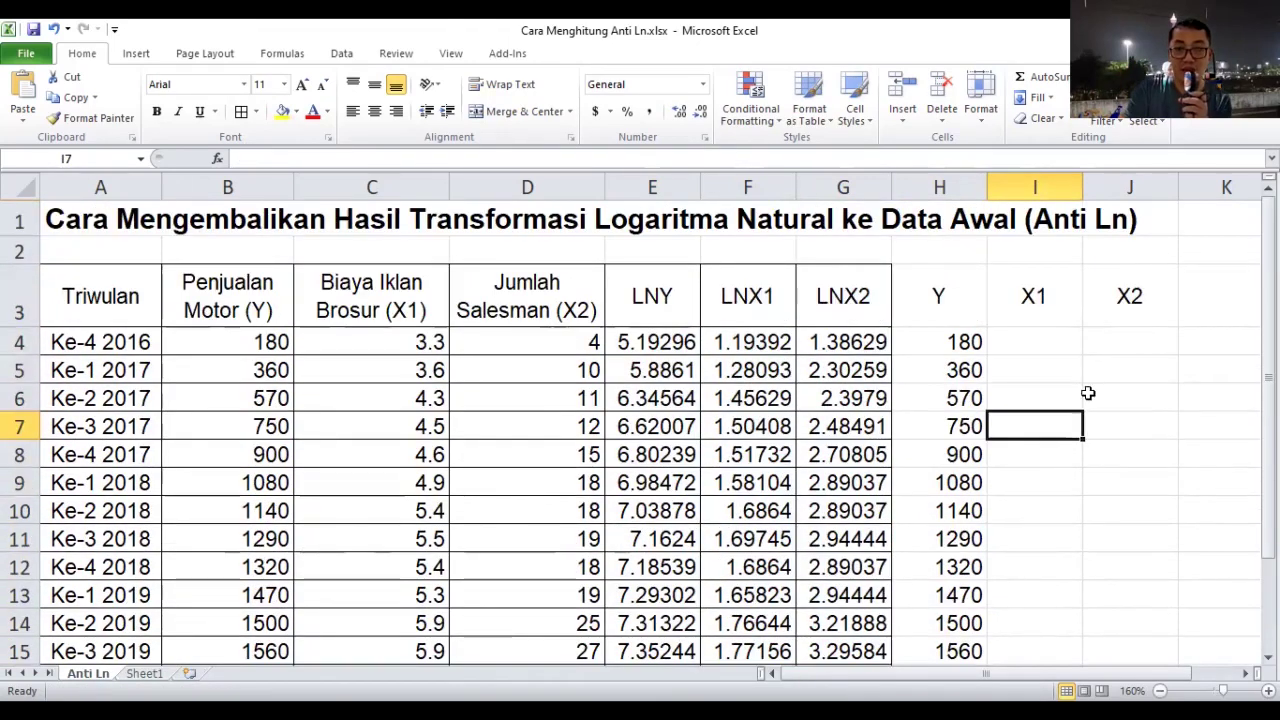
Step: Enter =EXP(F4) in I4 and fill it down to I18
click(1030, 341)
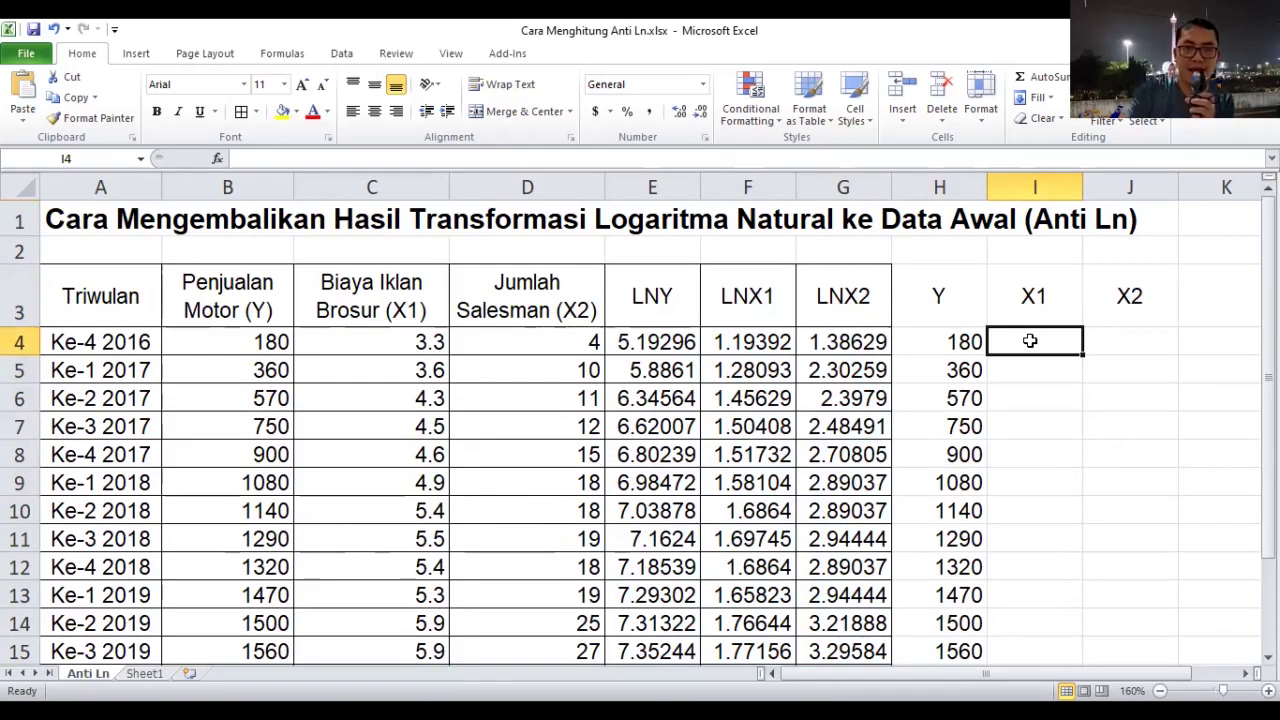
text(=)
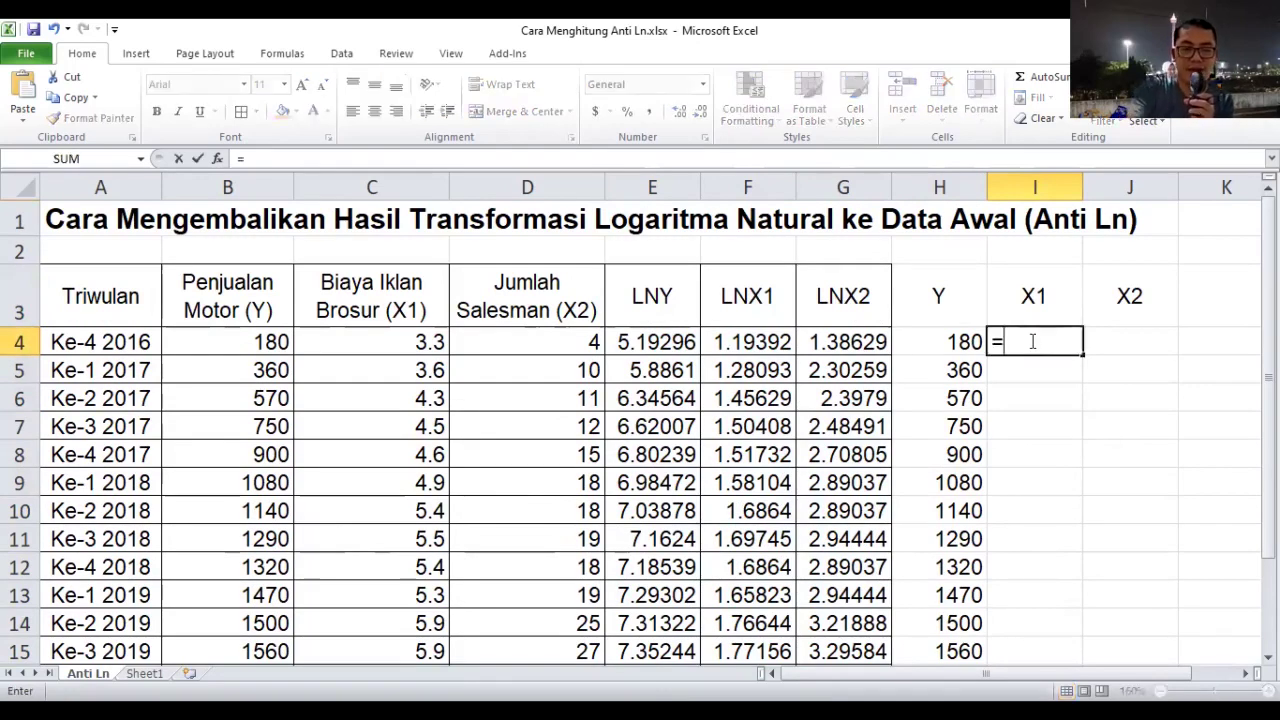
text(EXP)
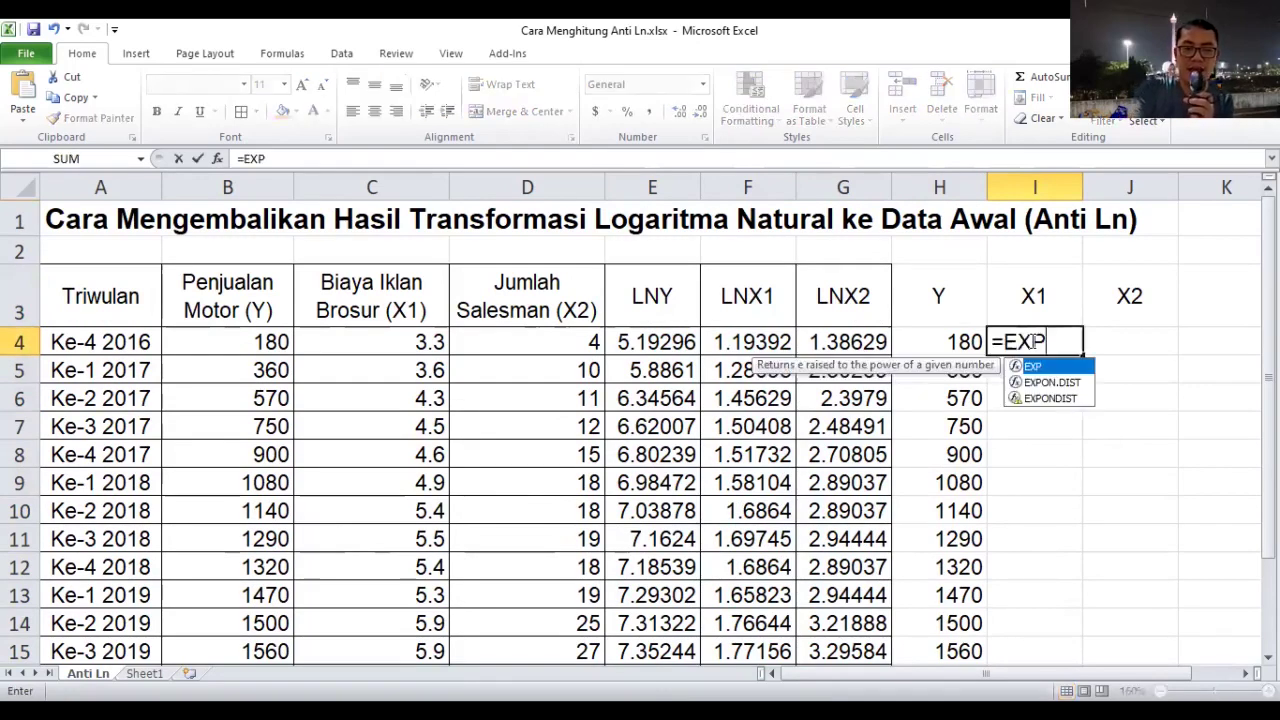
text(()
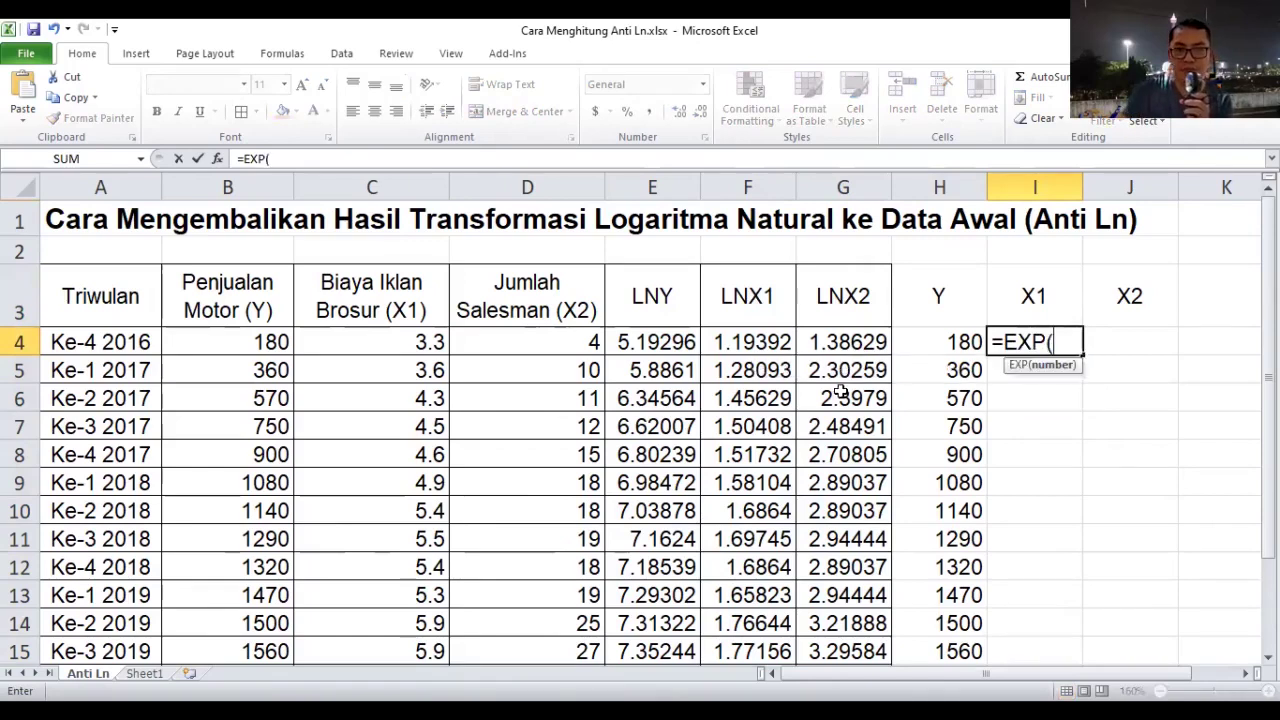
click(748, 337)
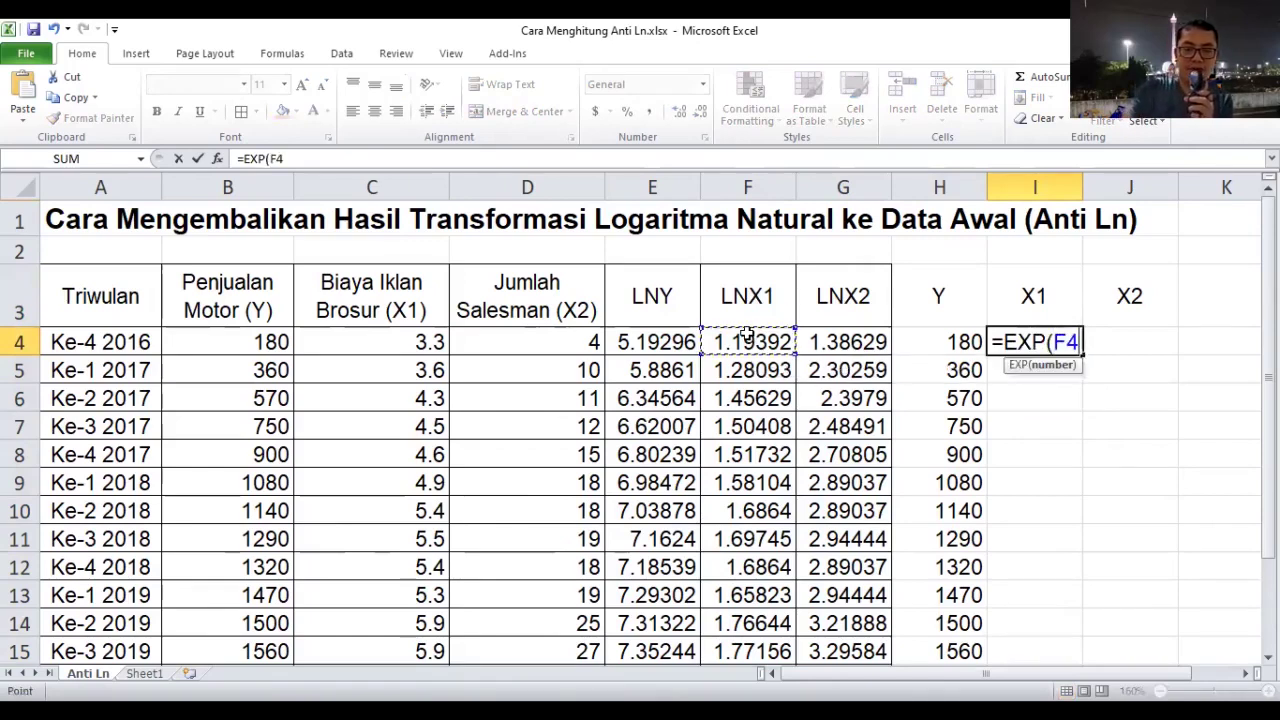
text())
key(Return)
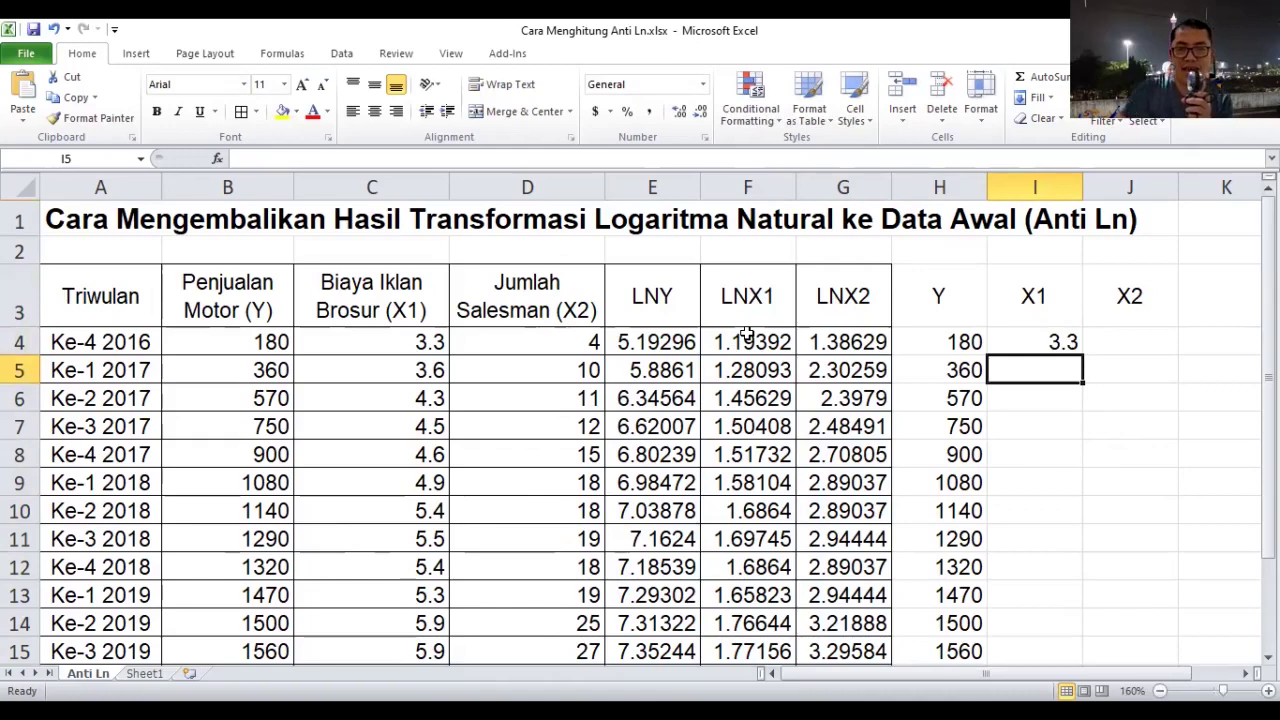
click(1066, 346)
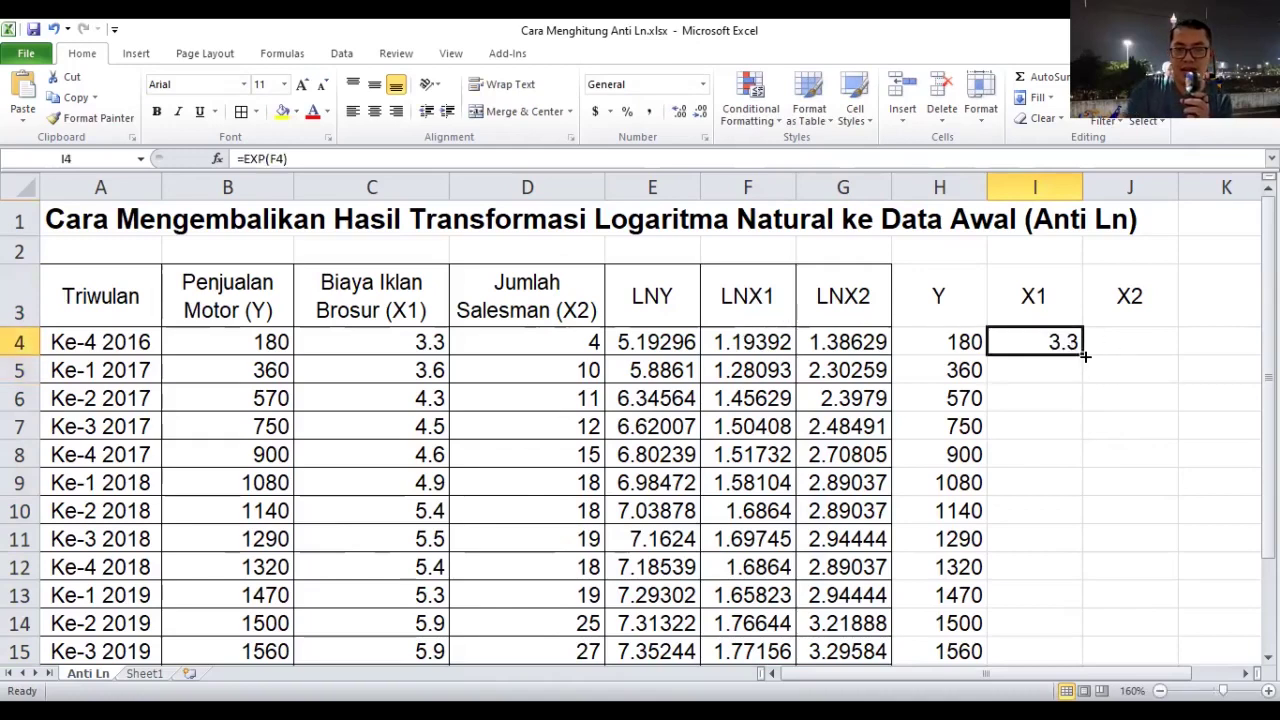
drag(1085, 356, 1062, 683)
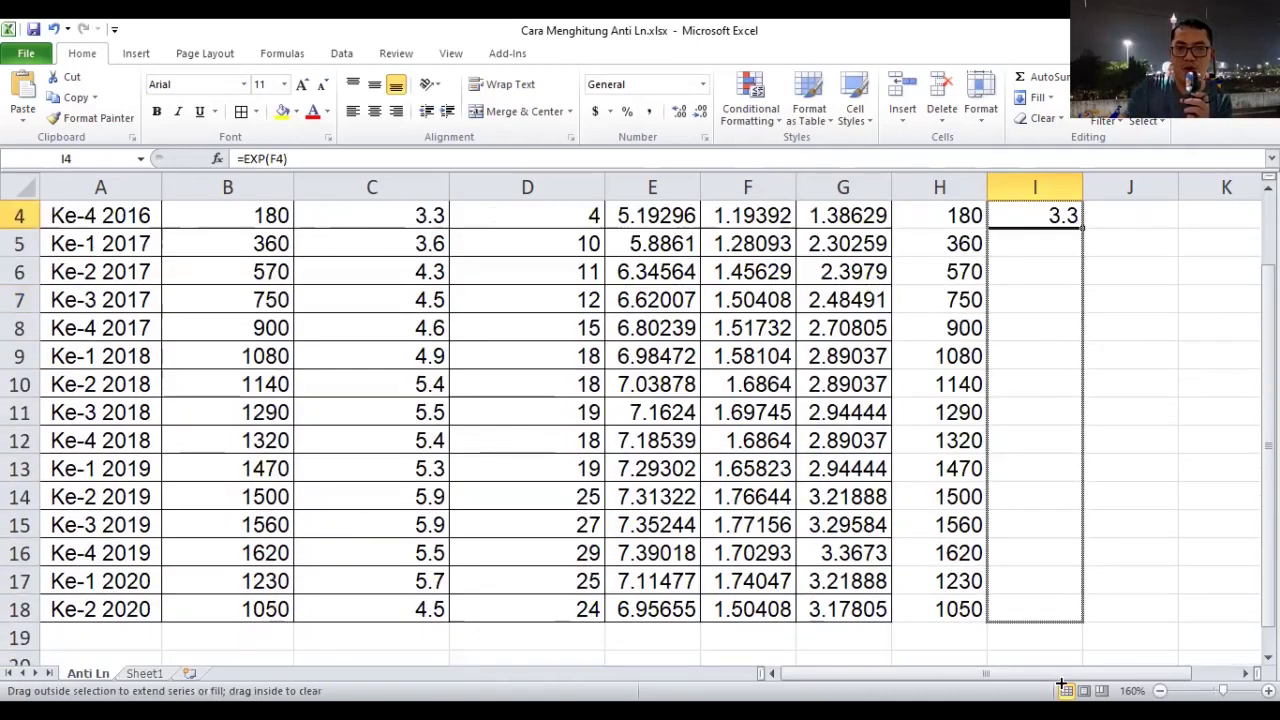
drag(1054, 613, 1054, 616)
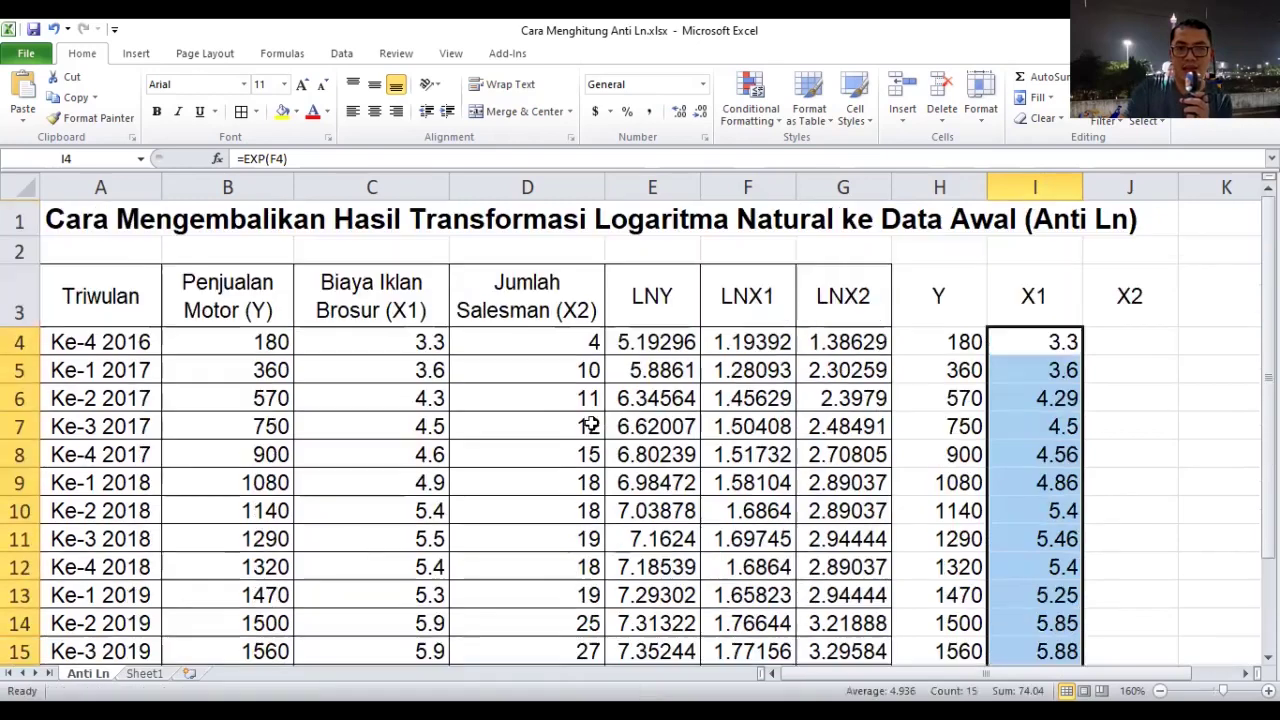
scroll(479, 426, up, 1)
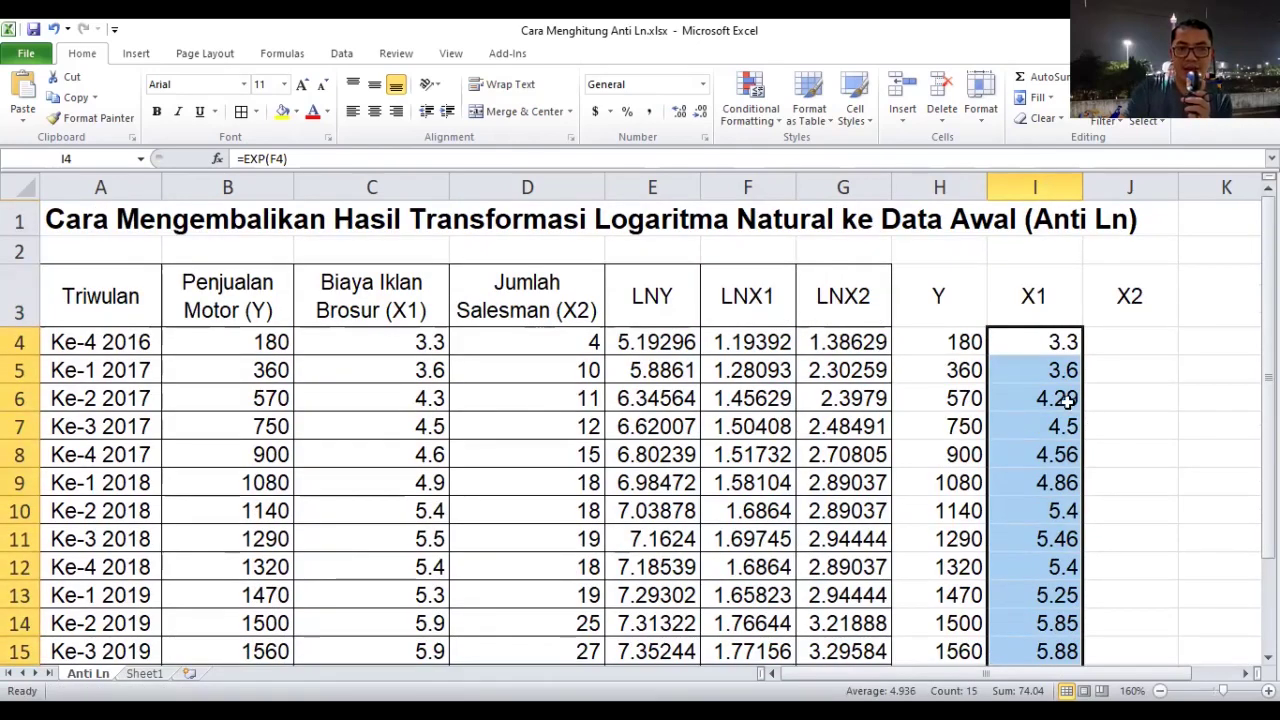
Step: Show the X1 results to one decimal place, matching the original 3.3, 3.6, 4.3
click(692, 110)
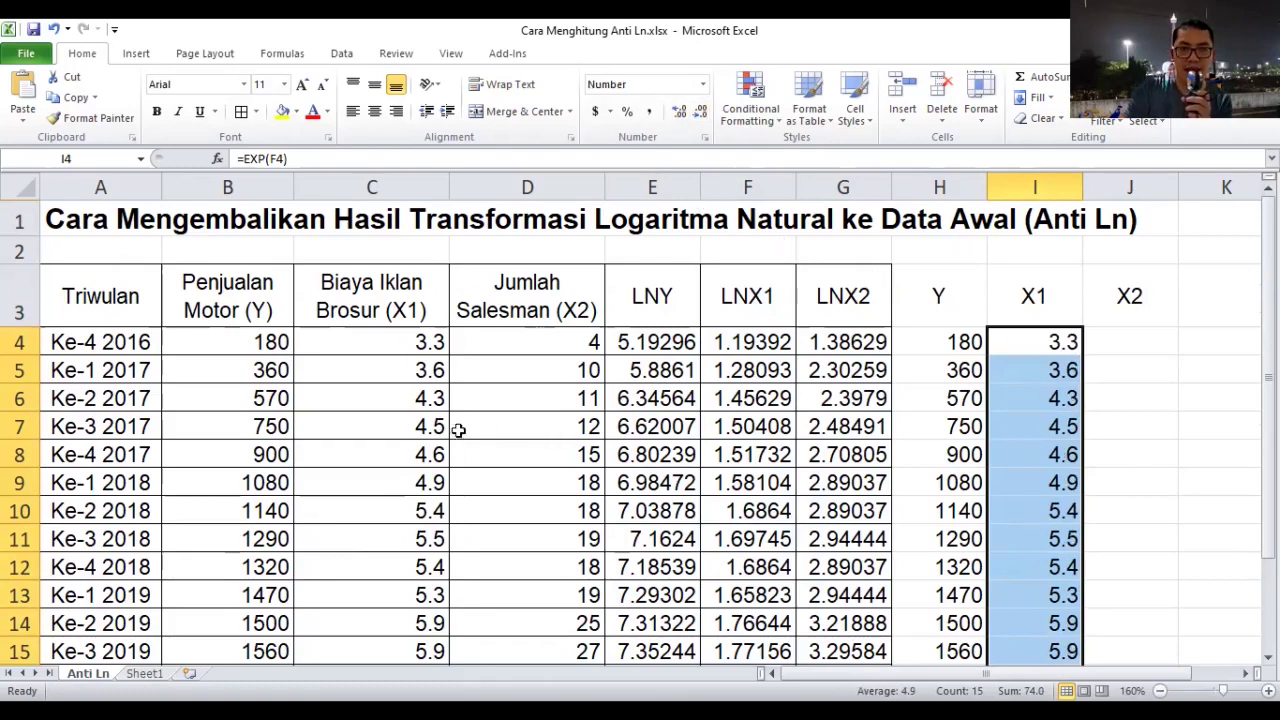
click(378, 478)
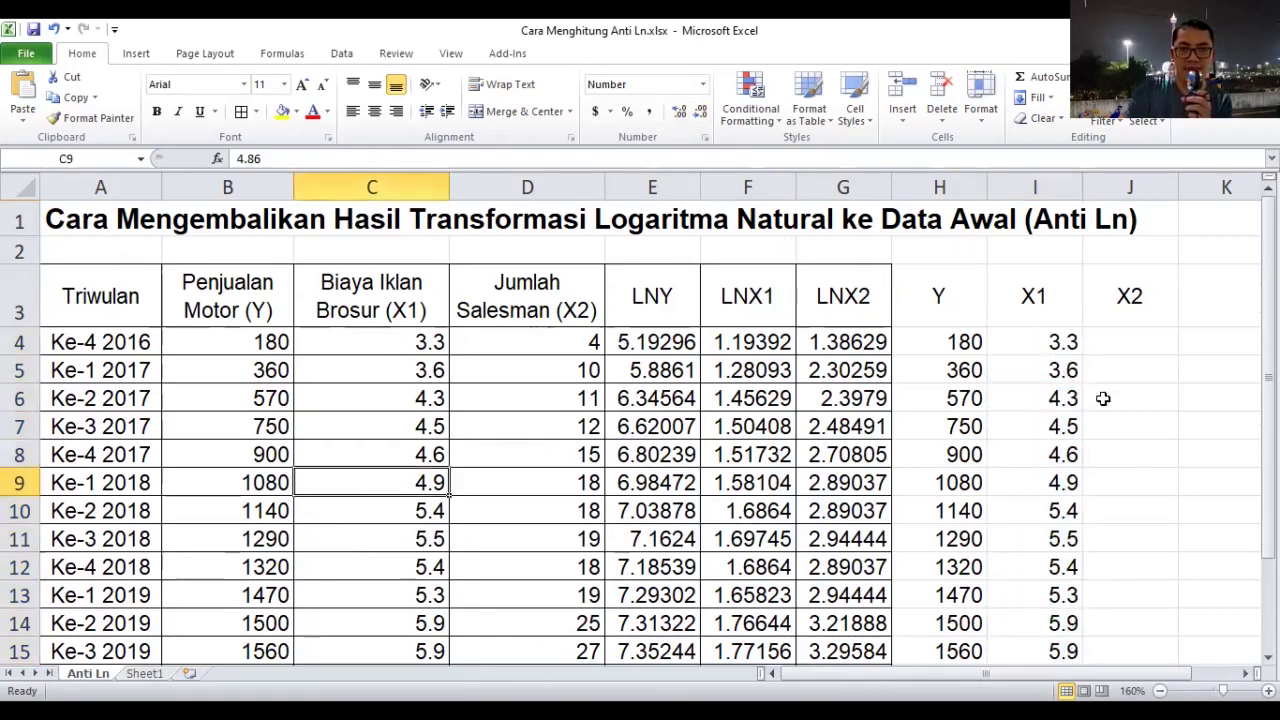
click(1120, 338)
Step: Enter =EXP(G4) in J4 and fill it to J18, recovering salesman counts 4 to 24
text(=)
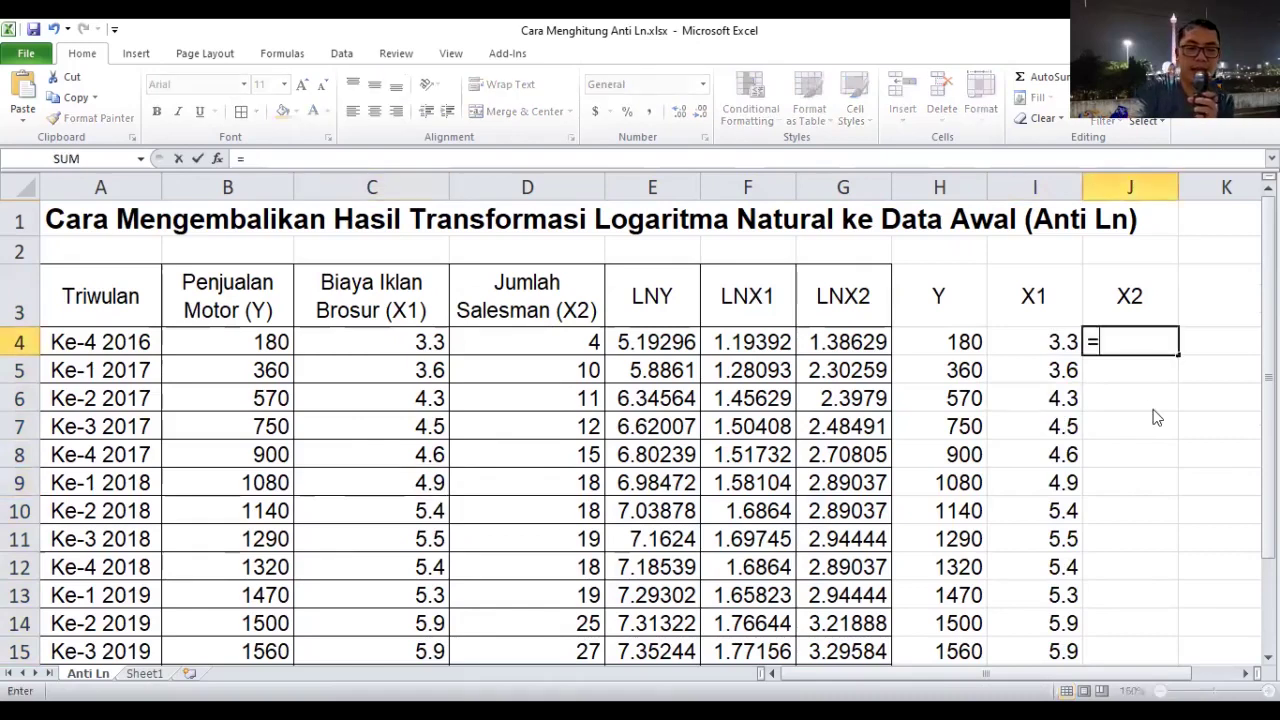
text(E)
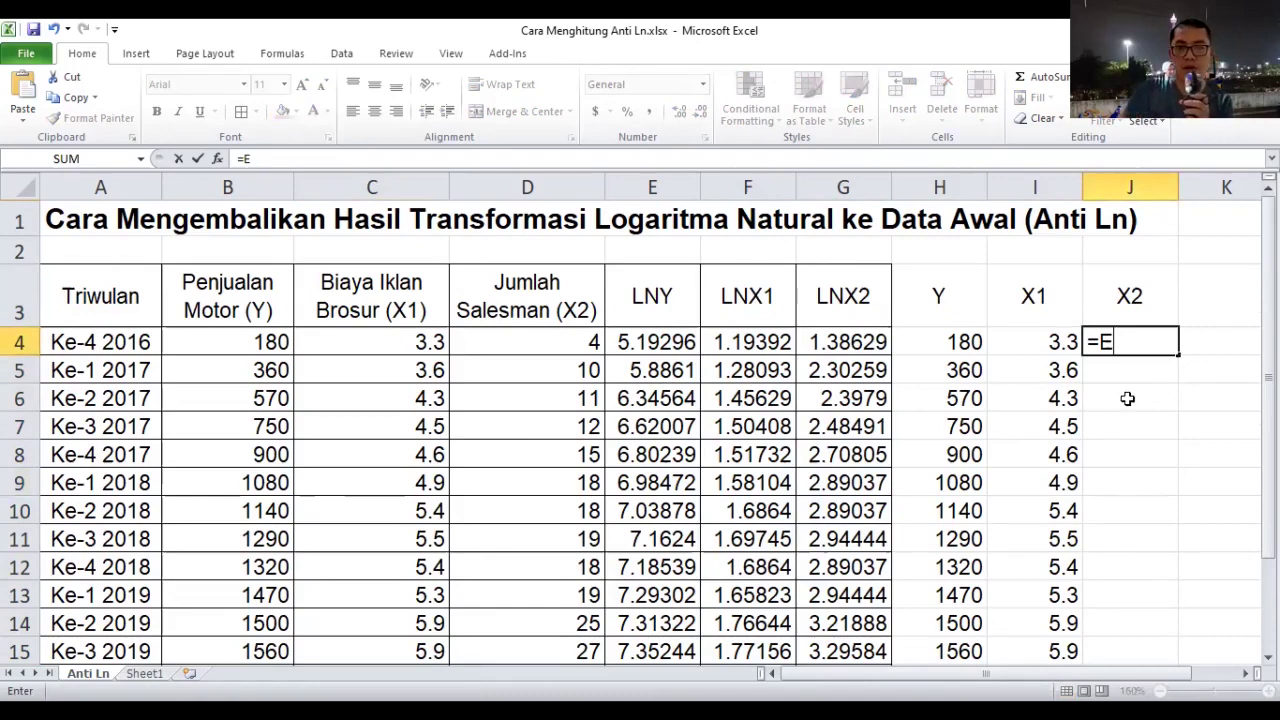
text(XP()
click(853, 343)
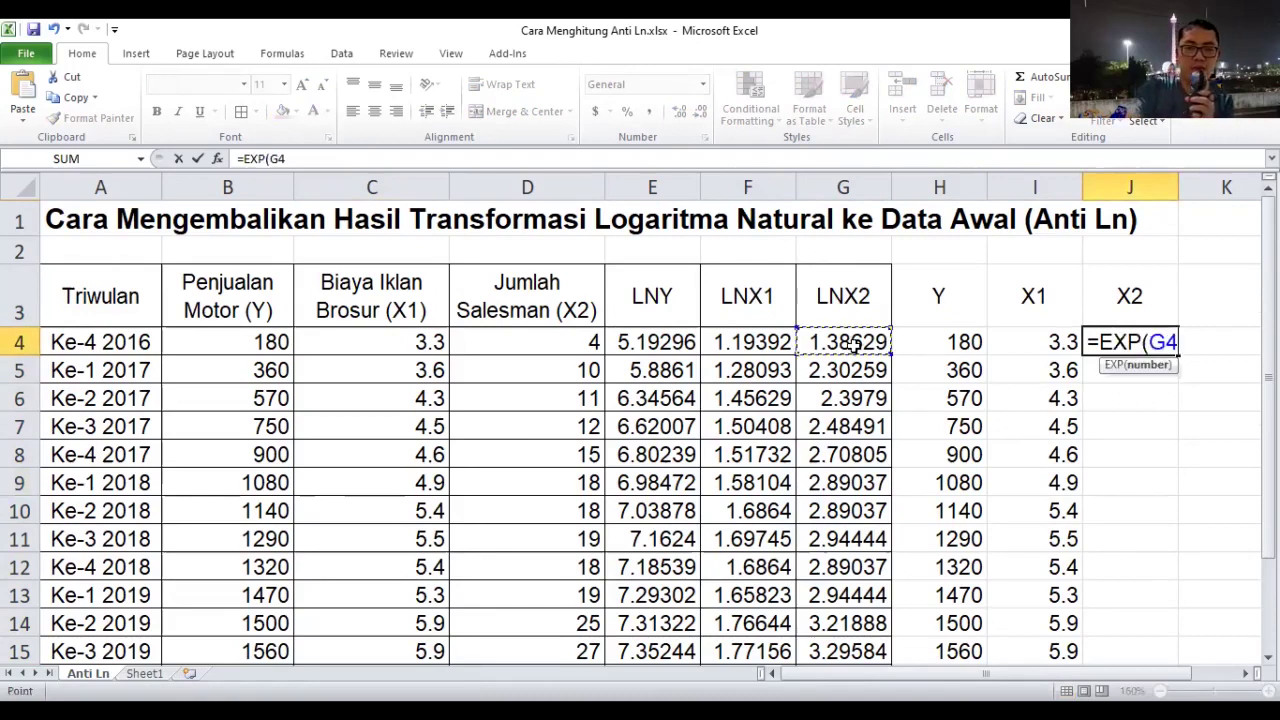
text())
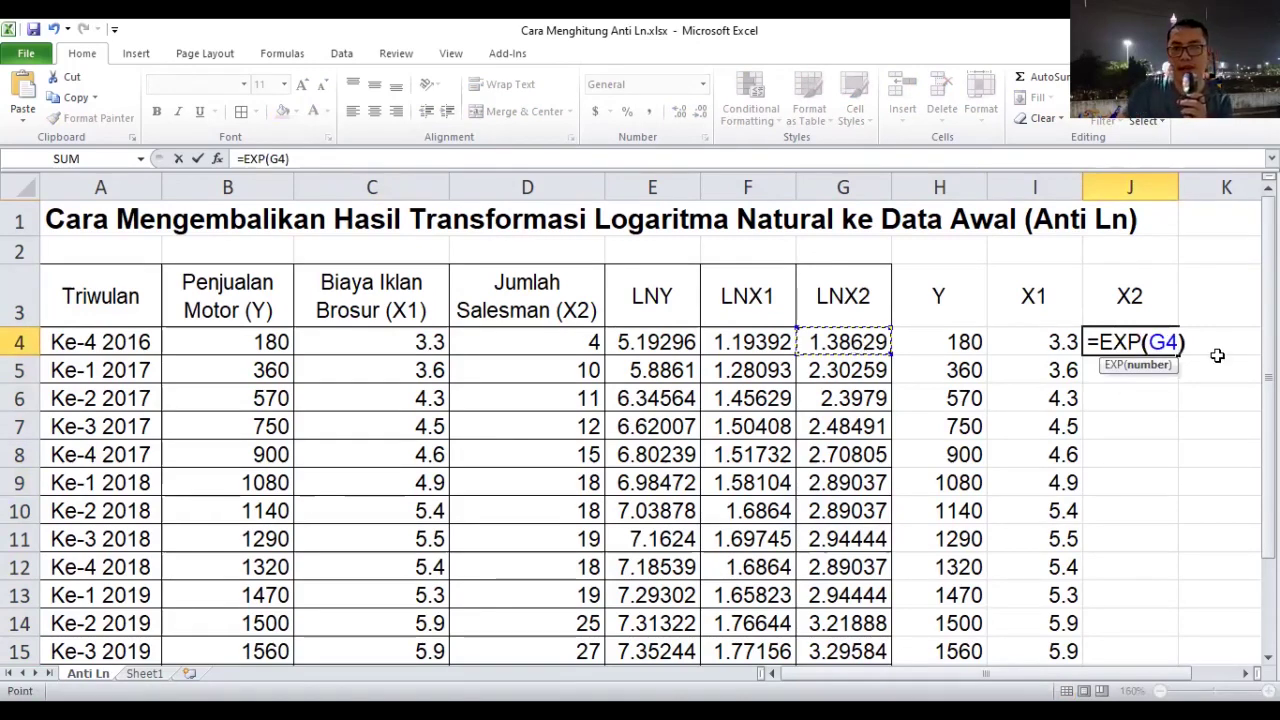
key(Return)
key(Up)
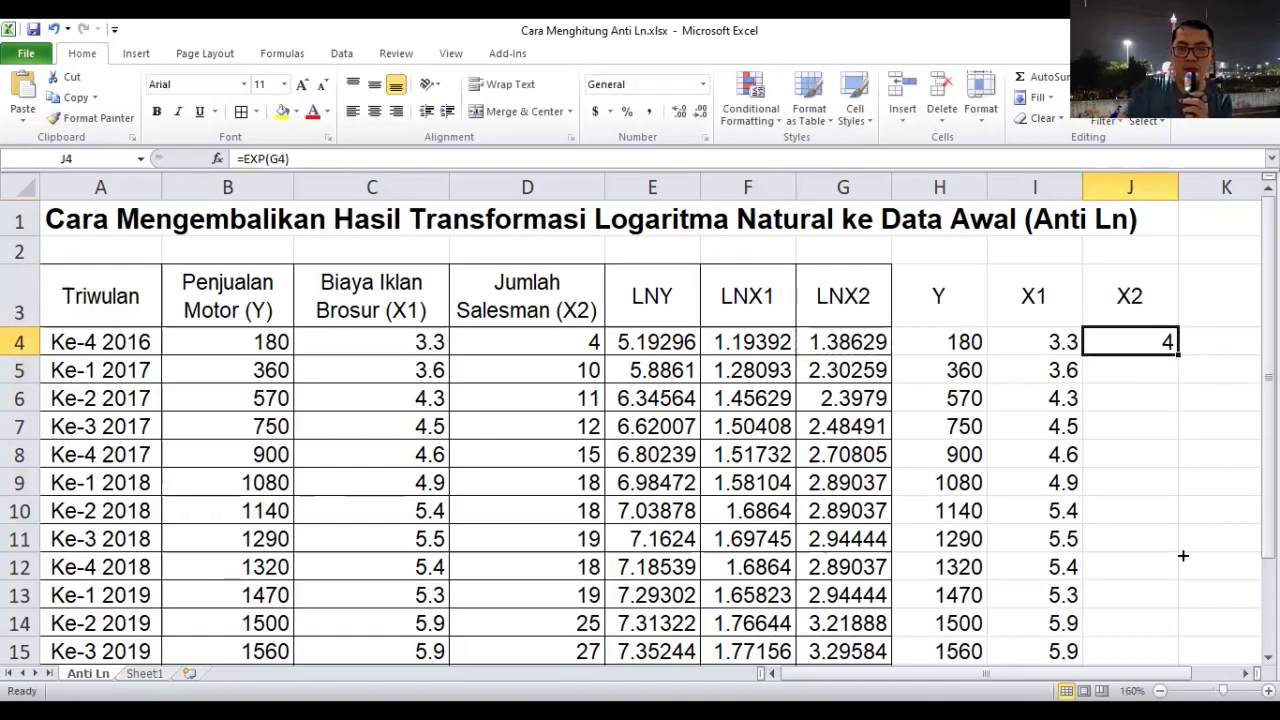
mouse_move(1178, 354)
mouse_down()
mouse_move(1179, 642)
mouse_move(1174, 600)
mouse_up()
scroll(595, 488, down, 1)
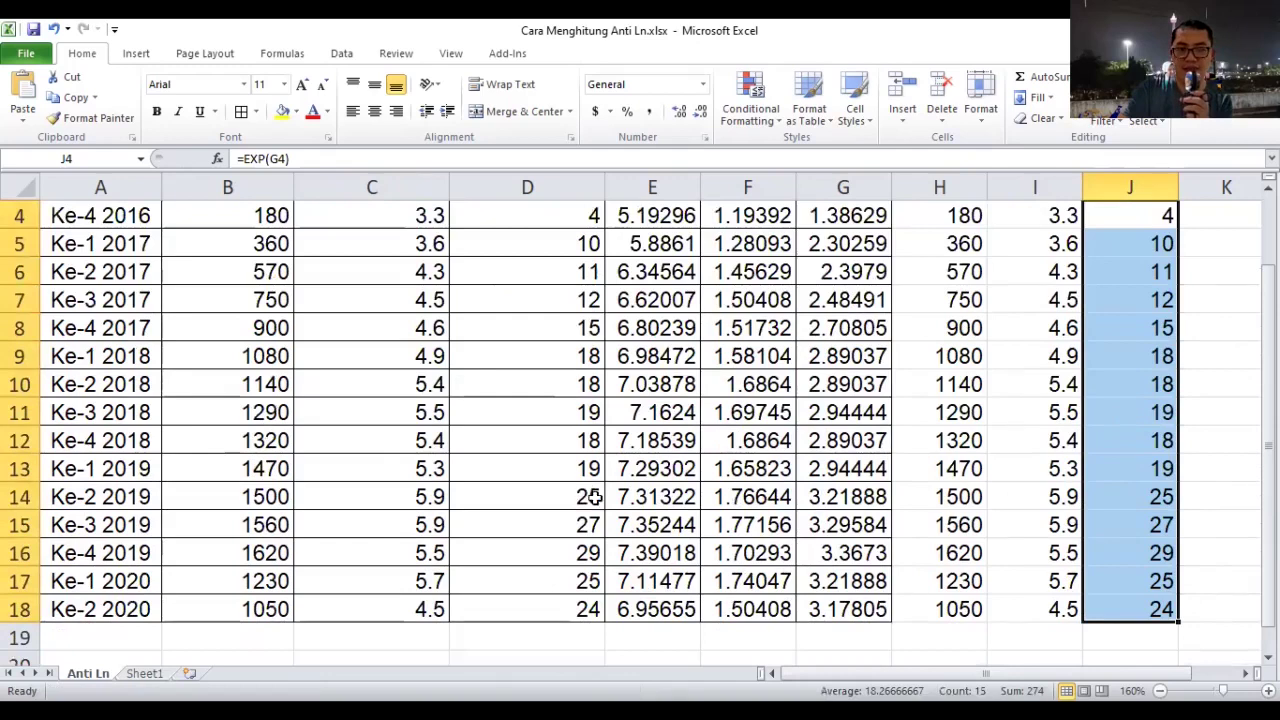
click(1013, 637)
scroll(957, 585, up, 1)
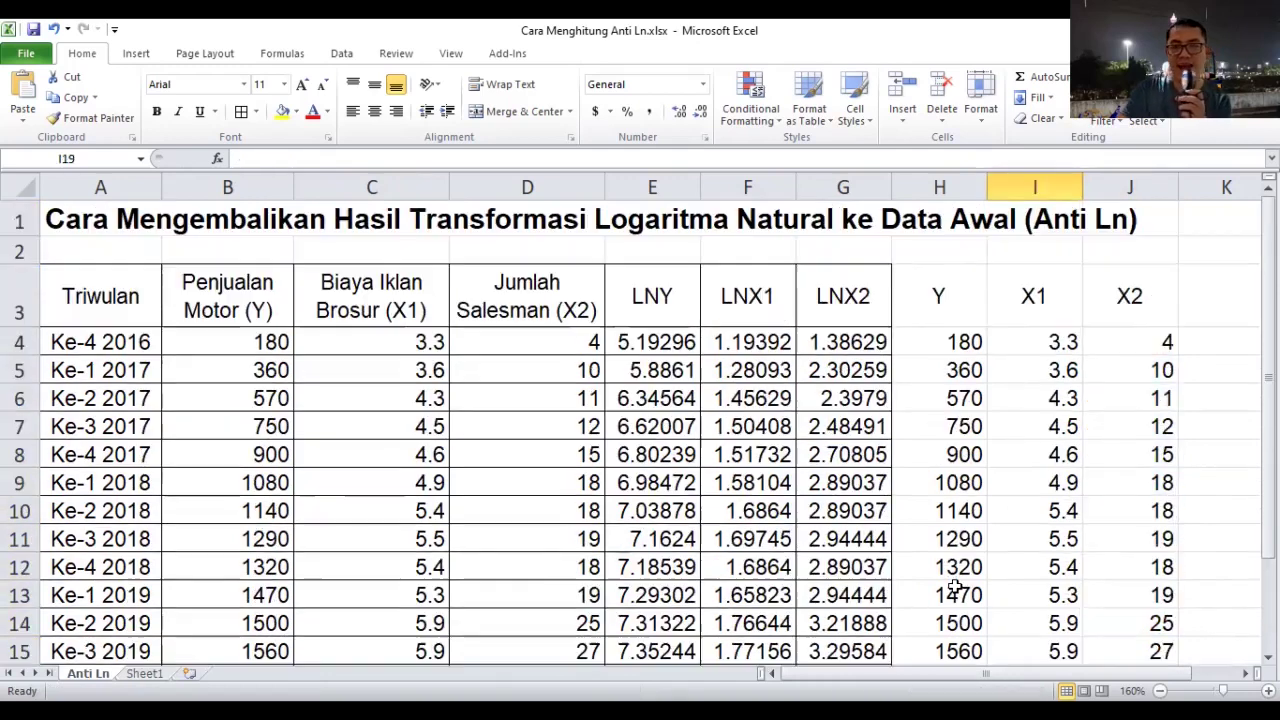